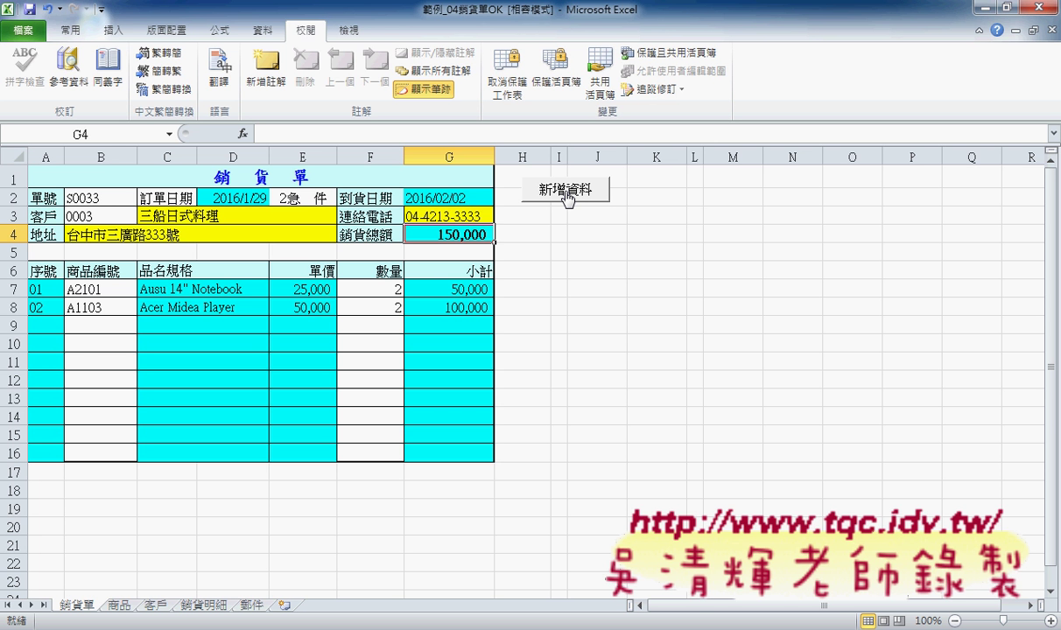
- Run the 新增資料 button and underline order number S0033 in B2 in red ink
{"action": "left_click", "coordinate": [567, 200]}
{"action": "mouse_move", "coordinate": [116, 207]}
{"action": "left_mouse_down"}
{"action": "mouse_move", "coordinate": [78, 210]}
{"action": "mouse_move", "coordinate": [112, 200]}
{"action": "left_mouse_up"}
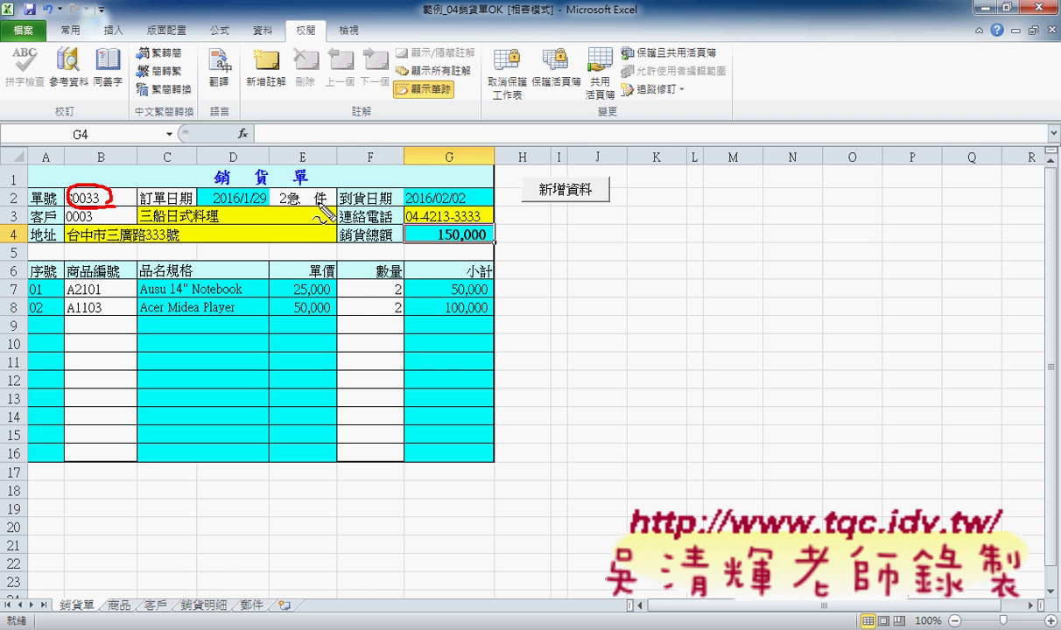
- Circle both dates, customer 0003, name, phone, address and the 150,000 total in red, then draw a line to 銷貨明細
{"action": "left_click_drag", "start_coordinate": [239, 210], "coordinate": [255, 214]}
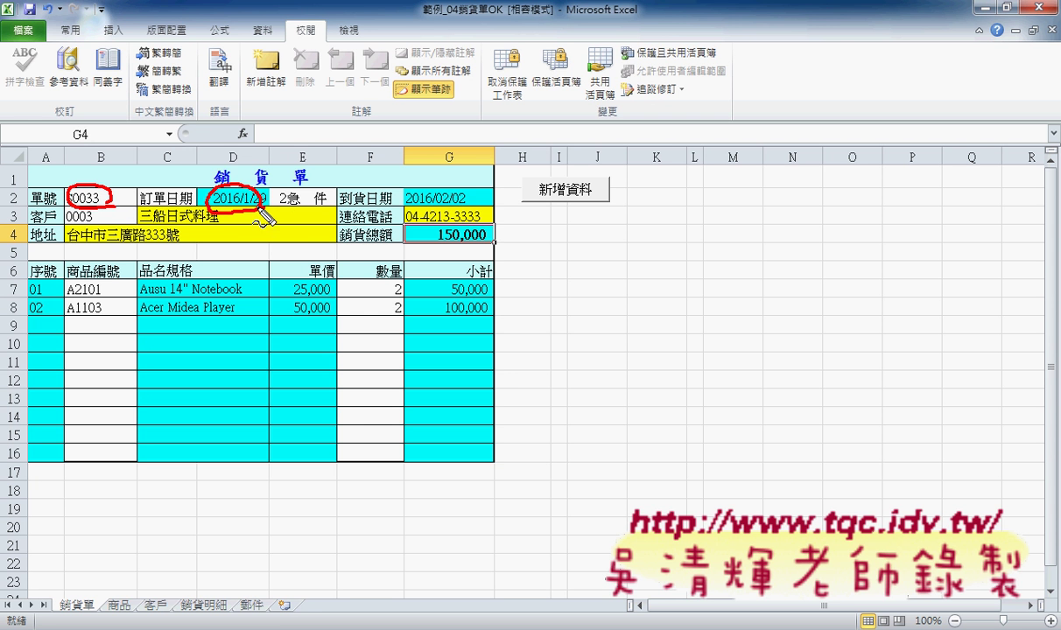
{"action": "left_click_drag", "start_coordinate": [408, 207], "coordinate": [411, 208]}
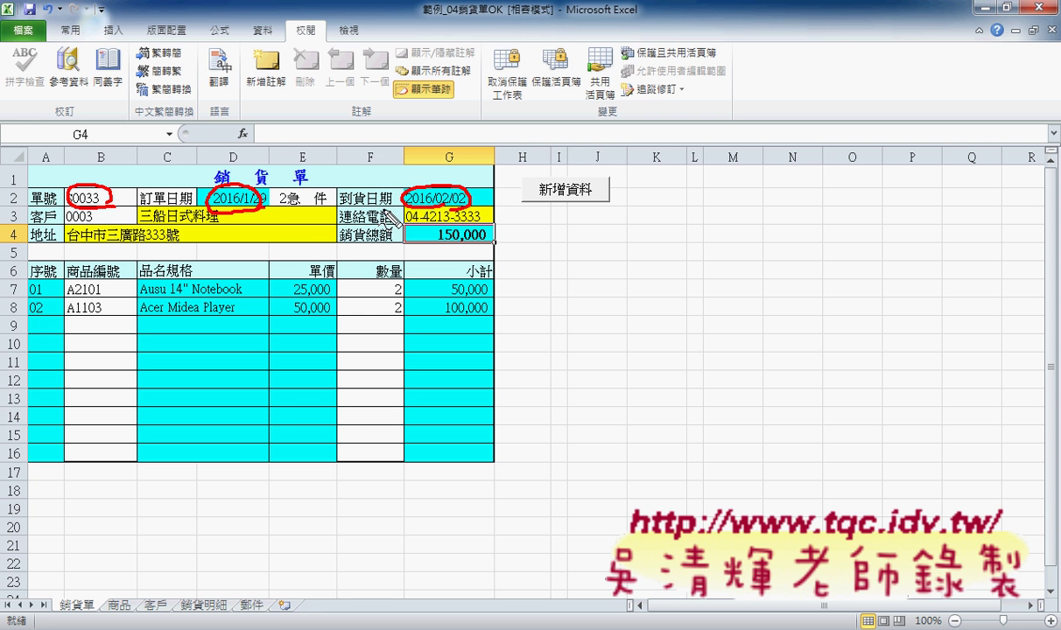
{"action": "left_click_drag", "start_coordinate": [112, 214], "coordinate": [62, 210]}
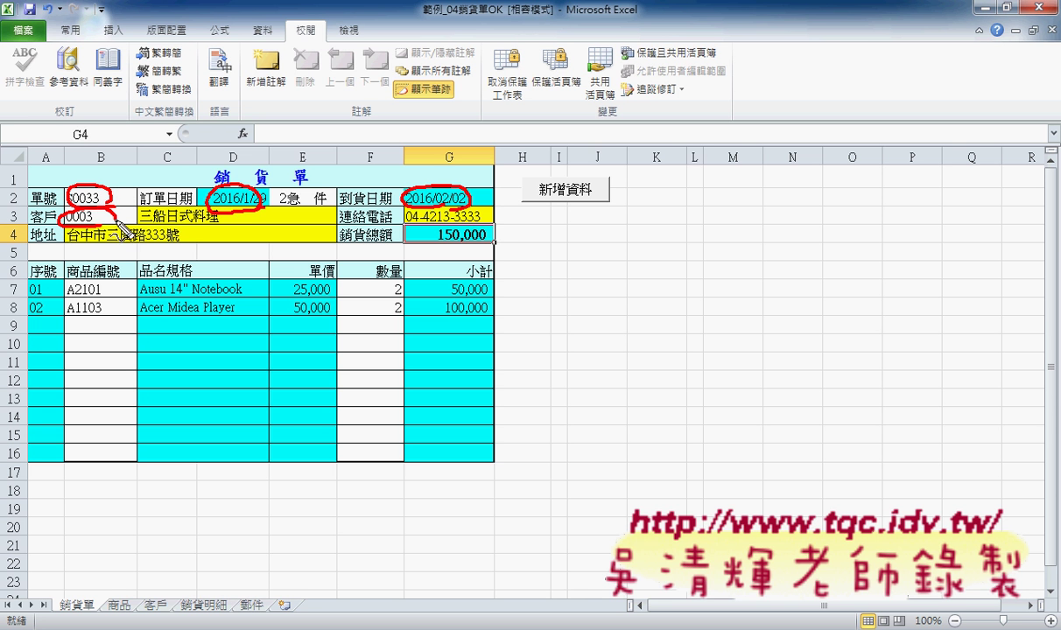
{"action": "left_click_drag", "start_coordinate": [196, 214], "coordinate": [149, 226]}
{"action": "left_click_drag", "start_coordinate": [408, 219], "coordinate": [479, 232]}
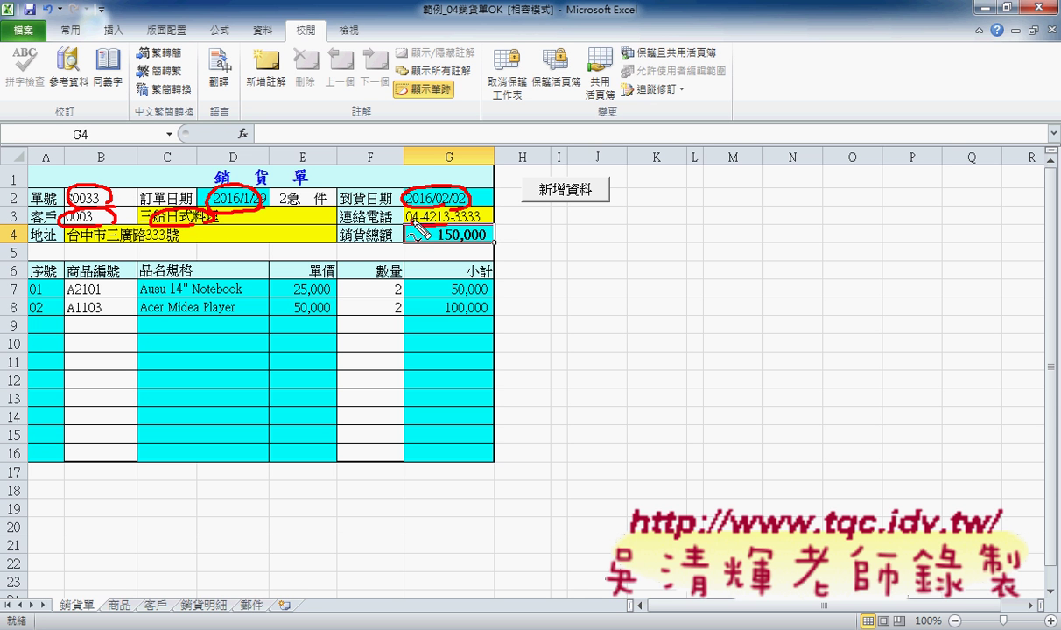
{"action": "left_click_drag", "start_coordinate": [75, 246], "coordinate": [169, 231]}
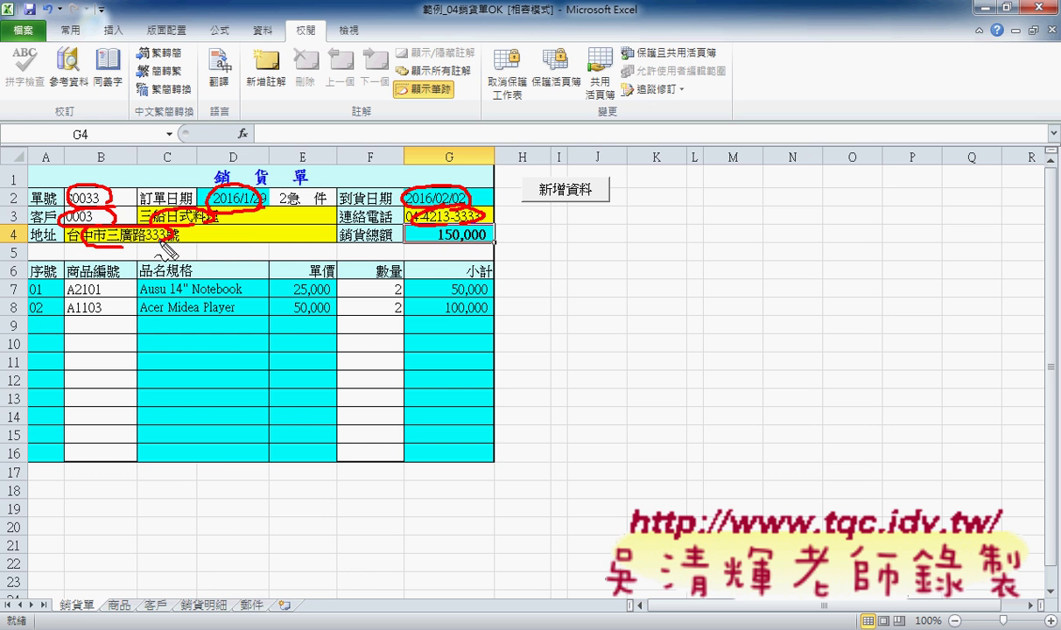
{"action": "left_click_drag", "start_coordinate": [425, 249], "coordinate": [429, 245]}
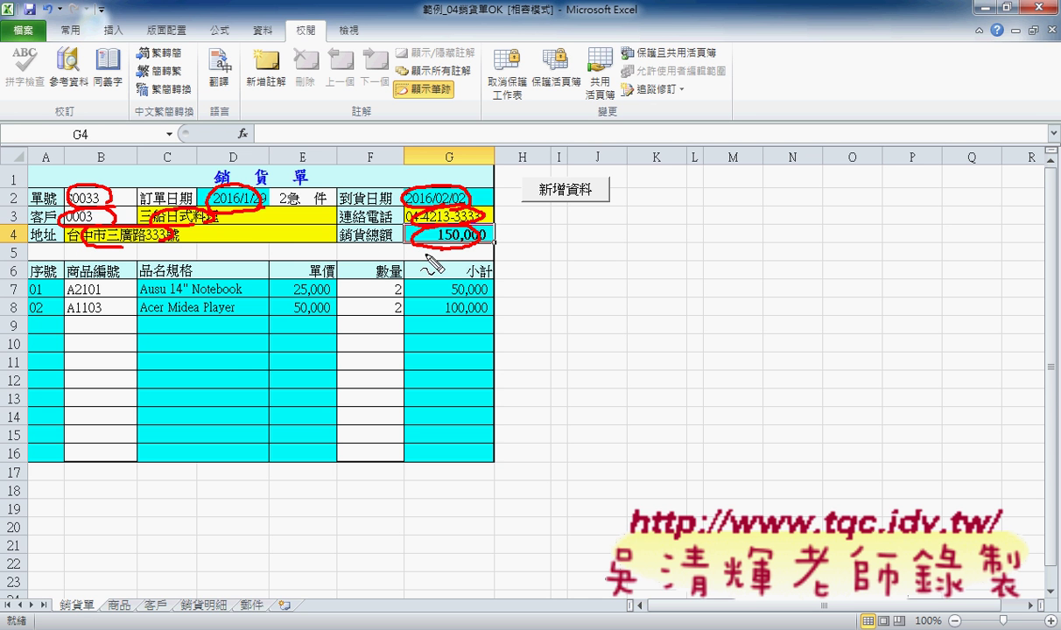
{"action": "mouse_move", "coordinate": [171, 235]}
{"action": "left_mouse_down"}
{"action": "mouse_move", "coordinate": [215, 580]}
{"action": "mouse_move", "coordinate": [235, 571]}
{"action": "mouse_move", "coordinate": [218, 611]}
{"action": "left_mouse_up"}
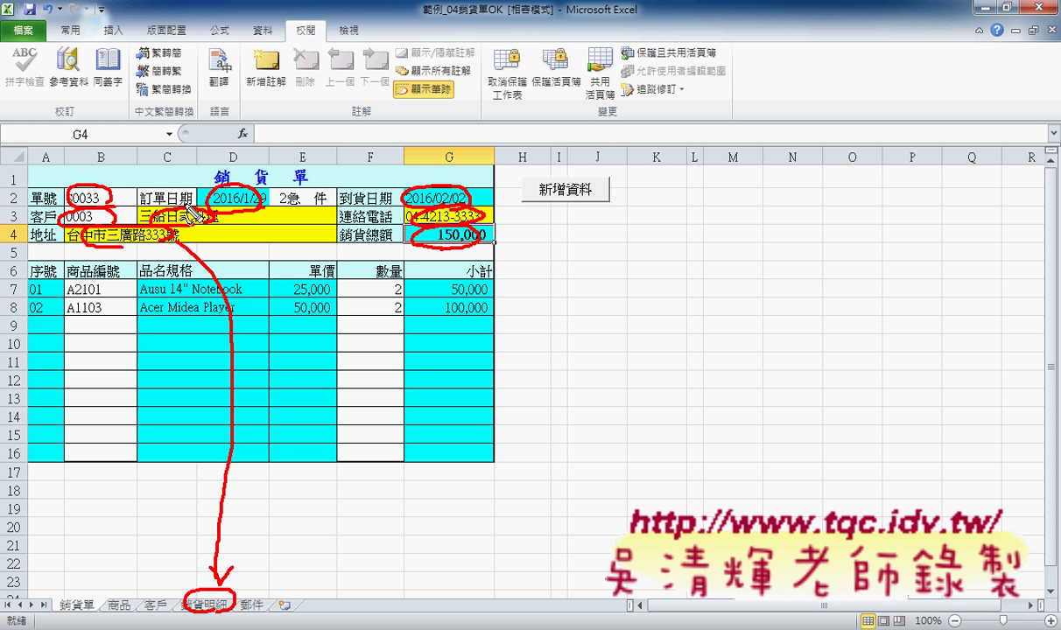
- Clear the ink, switch to 銷貨明細 and select order numbers S0020 through S0032
{"action": "key", "text": "Escape"}
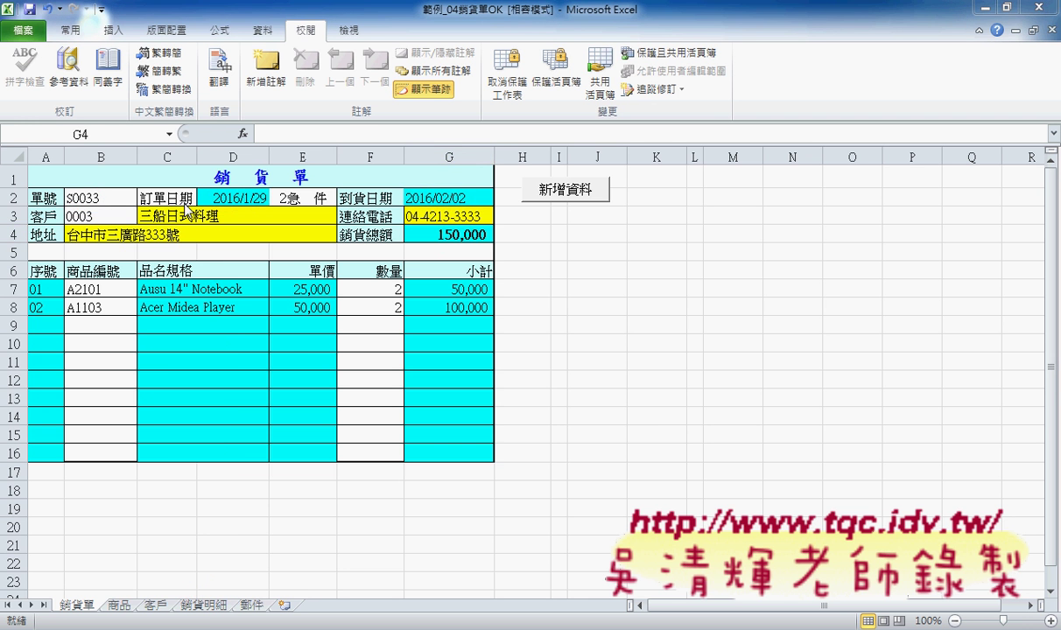
{"action": "left_click", "coordinate": [204, 607]}
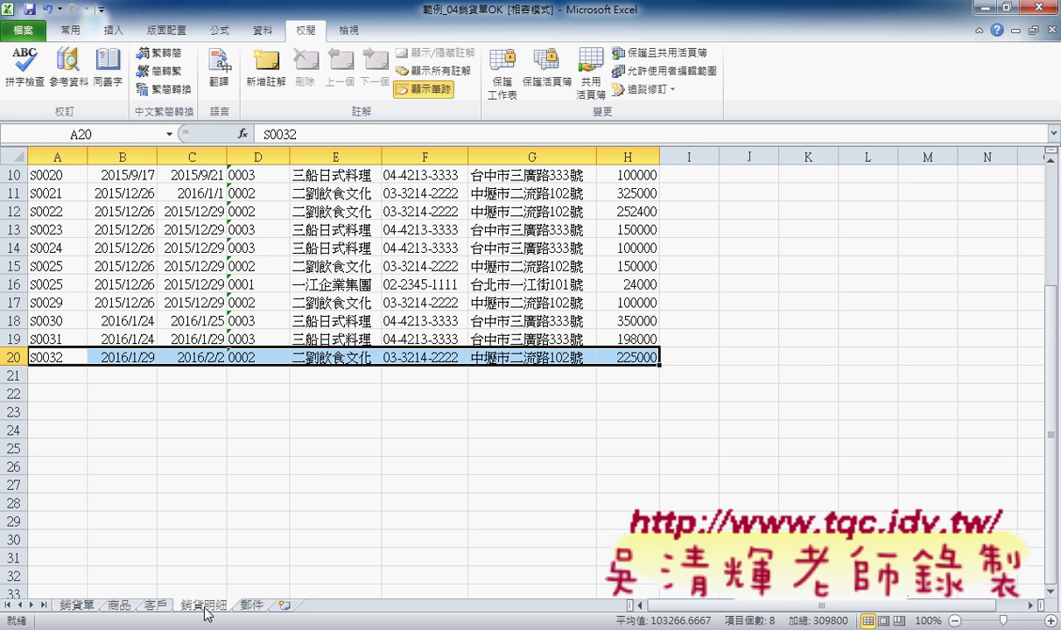
{"action": "left_click_drag", "start_coordinate": [54, 175], "coordinate": [53, 356]}
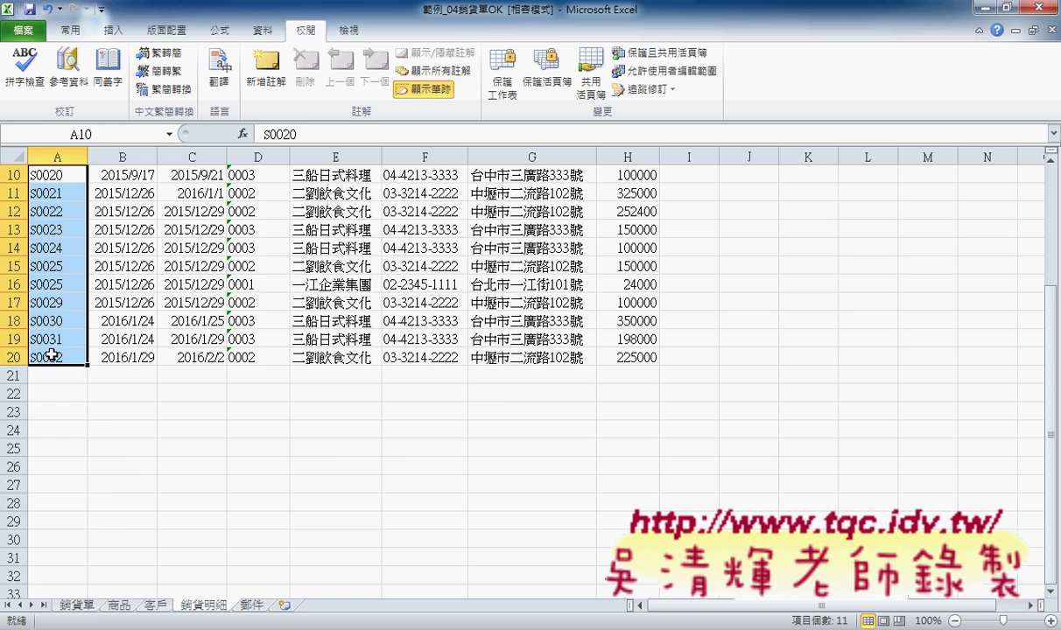
{"action": "scroll", "coordinate": [52, 350], "scroll_direction": "up", "scroll_amount": 2}
{"action": "scroll", "coordinate": [48, 282], "scroll_direction": "up", "scroll_amount": 1}
- Jump from A2 to the last data row, then select the first record A2:F2
{"action": "left_click", "coordinate": [52, 192]}
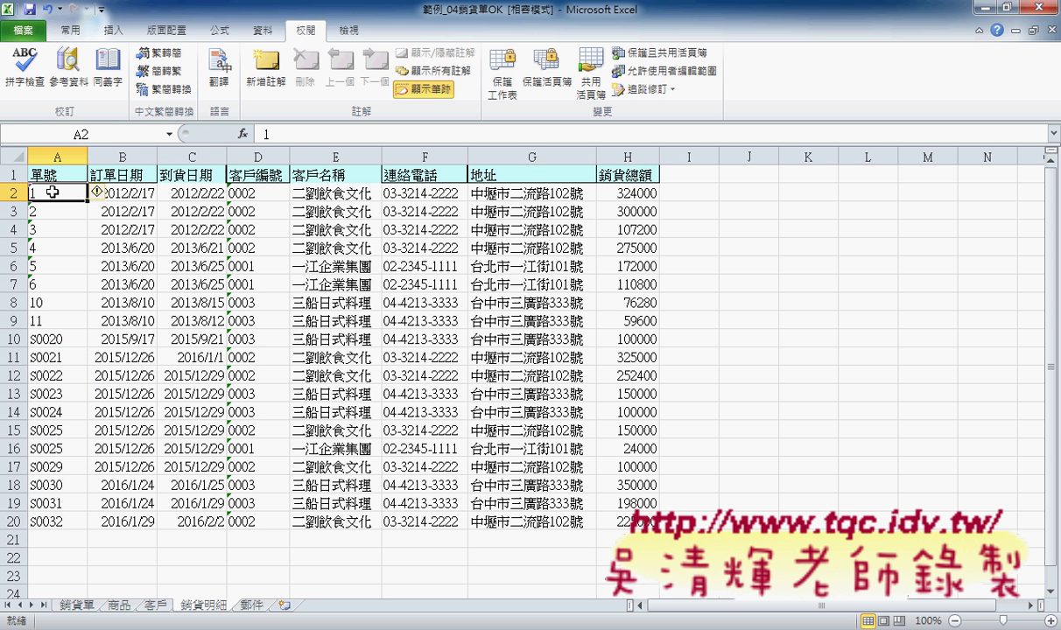
{"action": "key", "text": "ctrl+Down"}
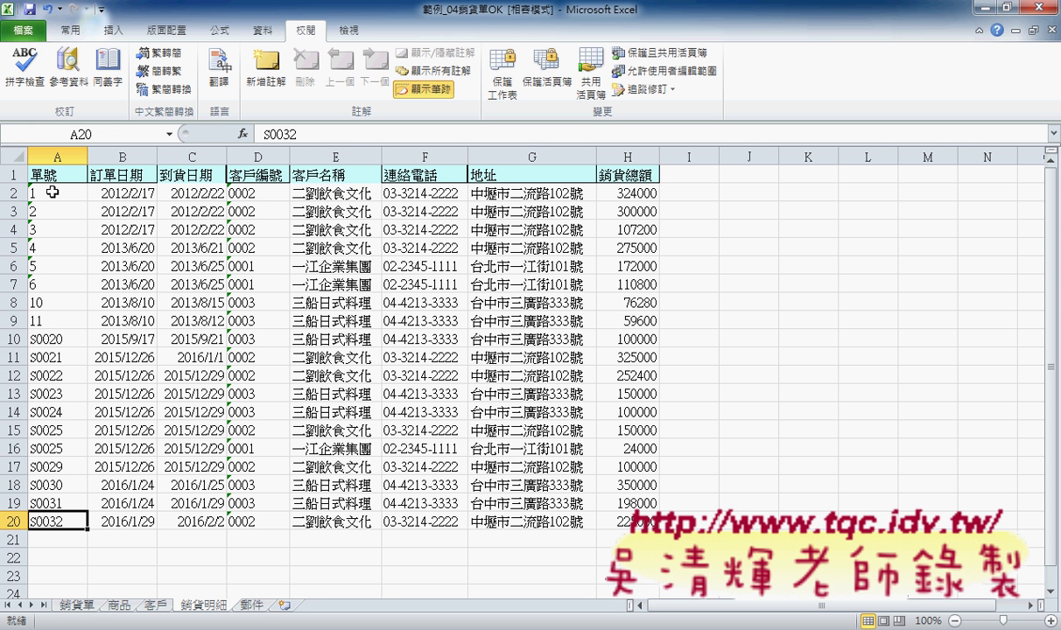
{"action": "left_click", "coordinate": [52, 192]}
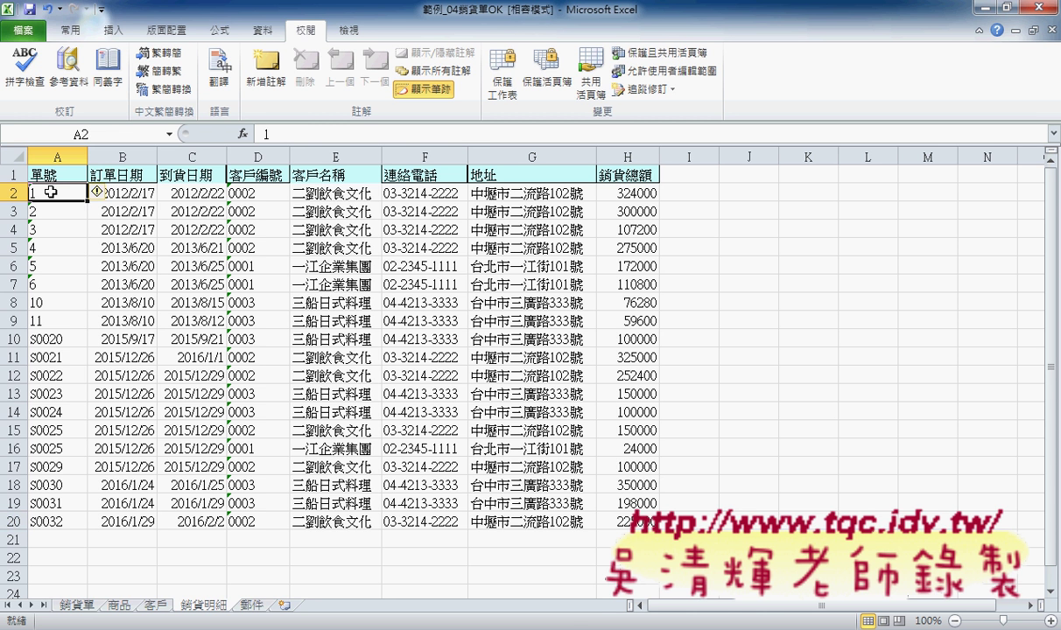
{"action": "left_click_drag", "start_coordinate": [51, 192], "coordinate": [434, 193]}
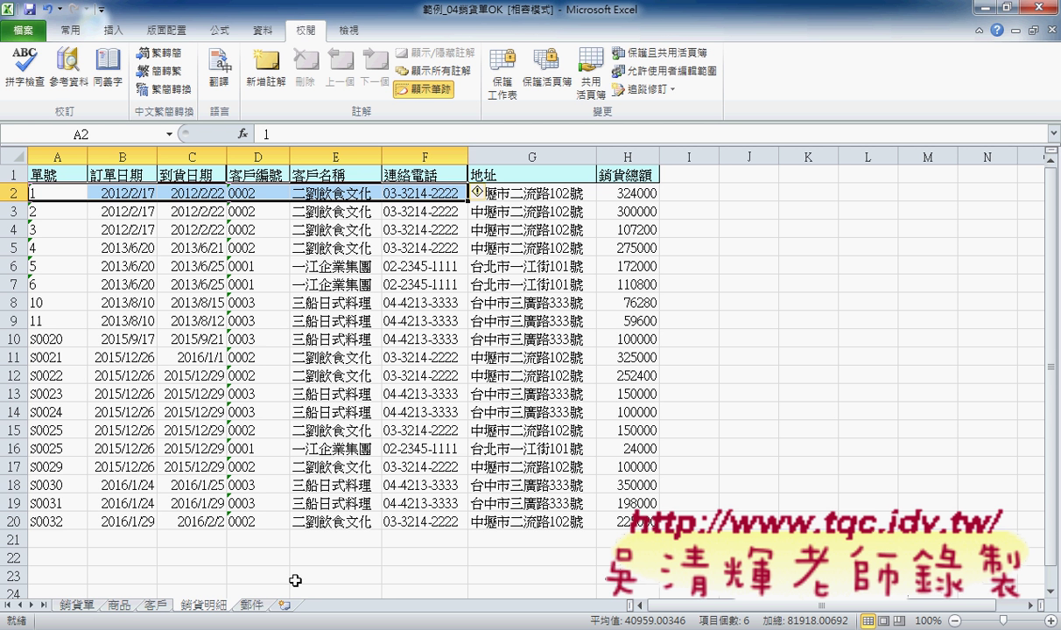
- Select the empty row 21 below the last order S0032
{"action": "left_click", "coordinate": [44, 540]}
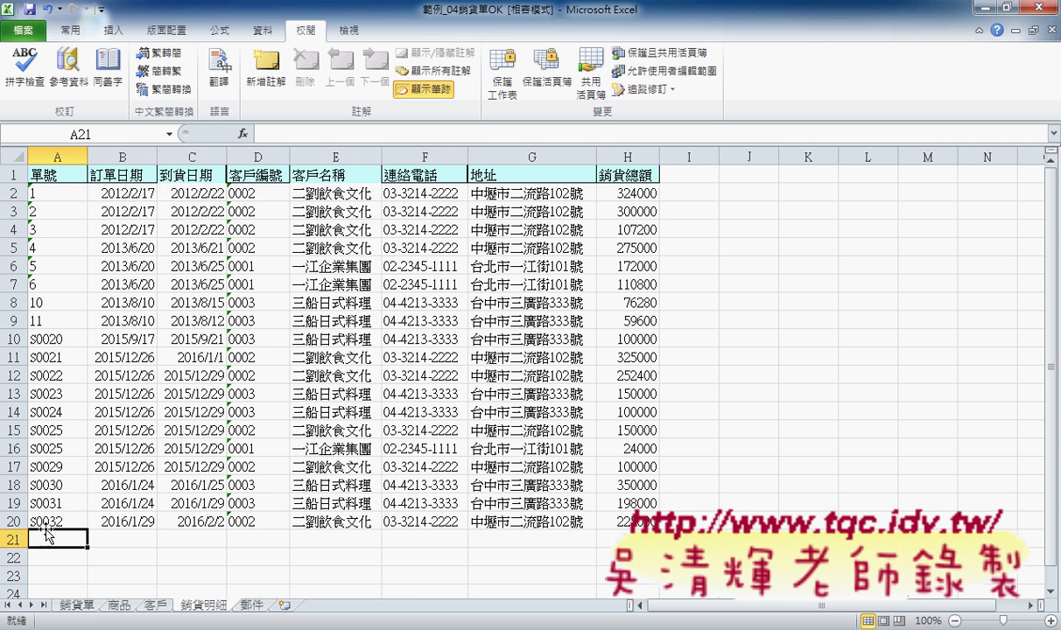
{"action": "left_click", "coordinate": [47, 522]}
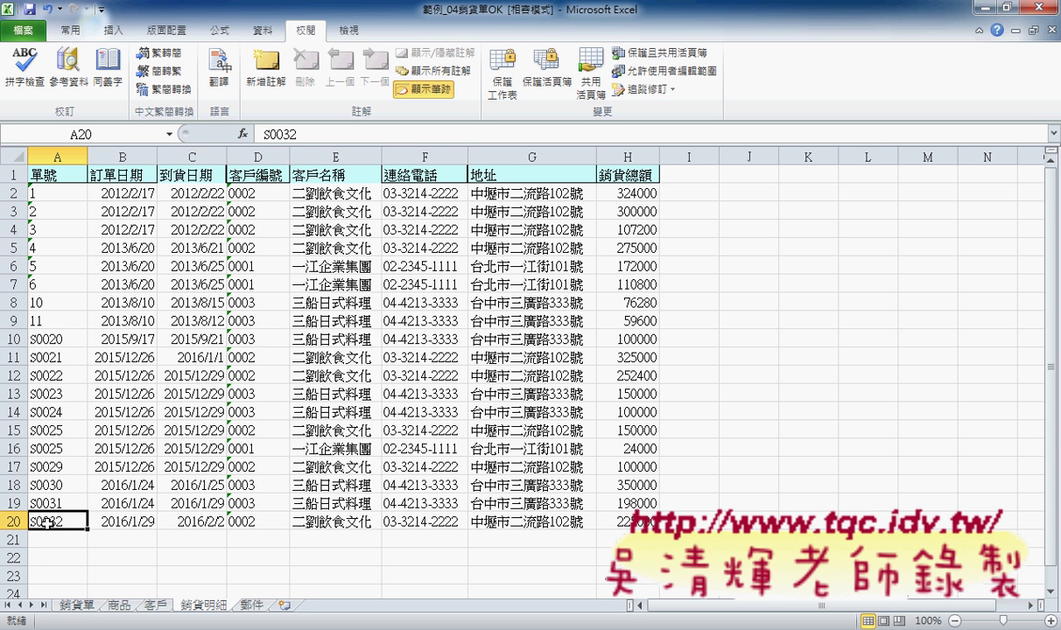
{"action": "left_click", "coordinate": [47, 540]}
{"action": "left_click_drag", "start_coordinate": [47, 541], "coordinate": [533, 544]}
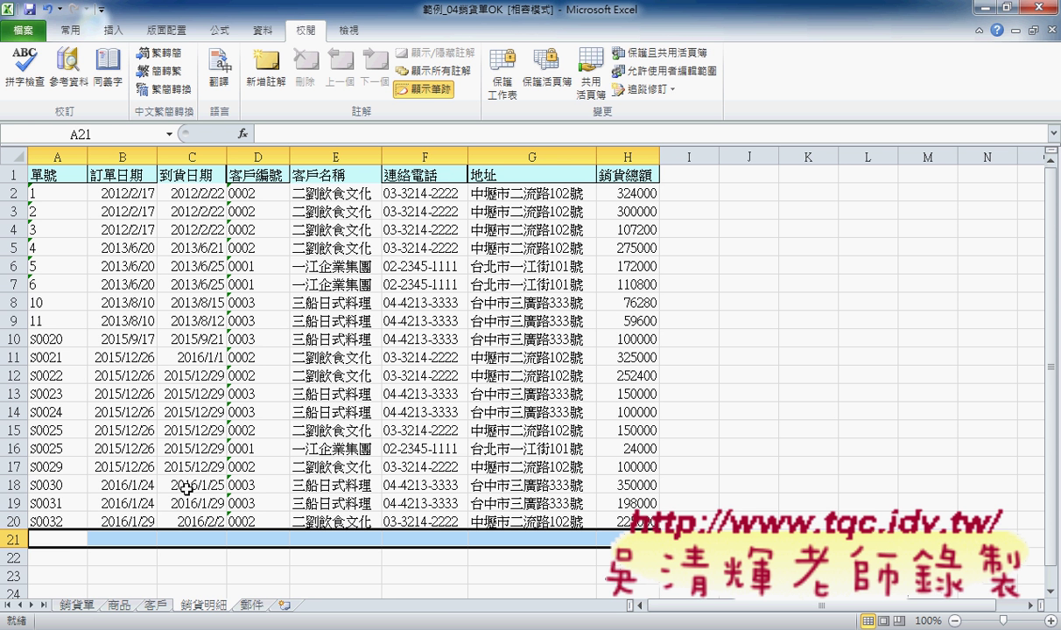
- Delete all order records in A2:H20, then select A2 and header A1
{"action": "mouse_move", "coordinate": [613, 522]}
{"action": "left_mouse_down"}
{"action": "mouse_move", "coordinate": [497, 286]}
{"action": "mouse_move", "coordinate": [52, 199]}
{"action": "left_mouse_up"}
{"action": "key", "text": "Delete"}
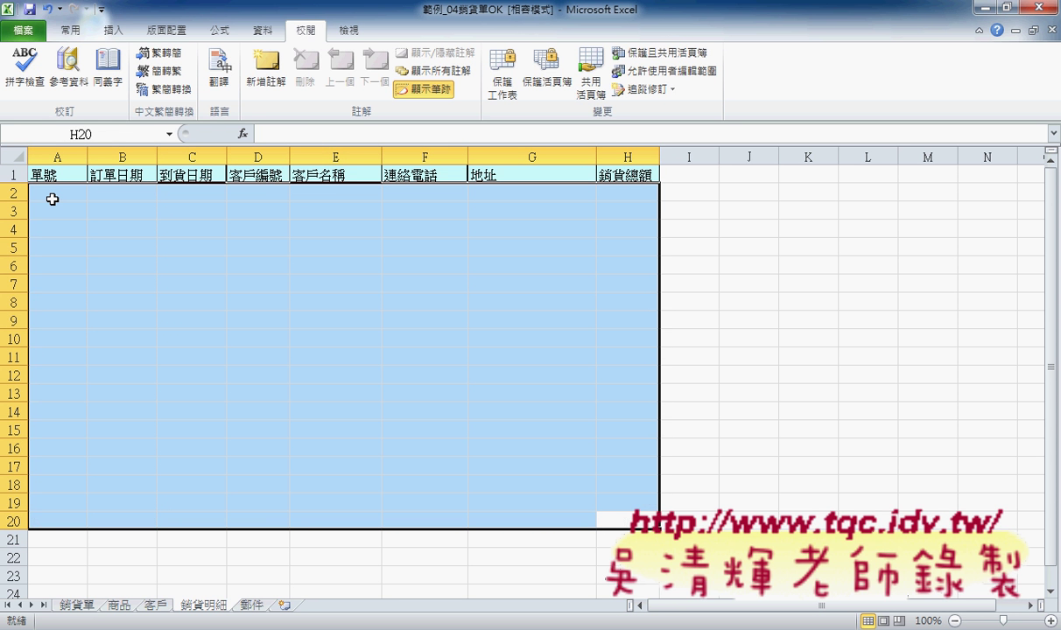
{"action": "left_click", "coordinate": [52, 199]}
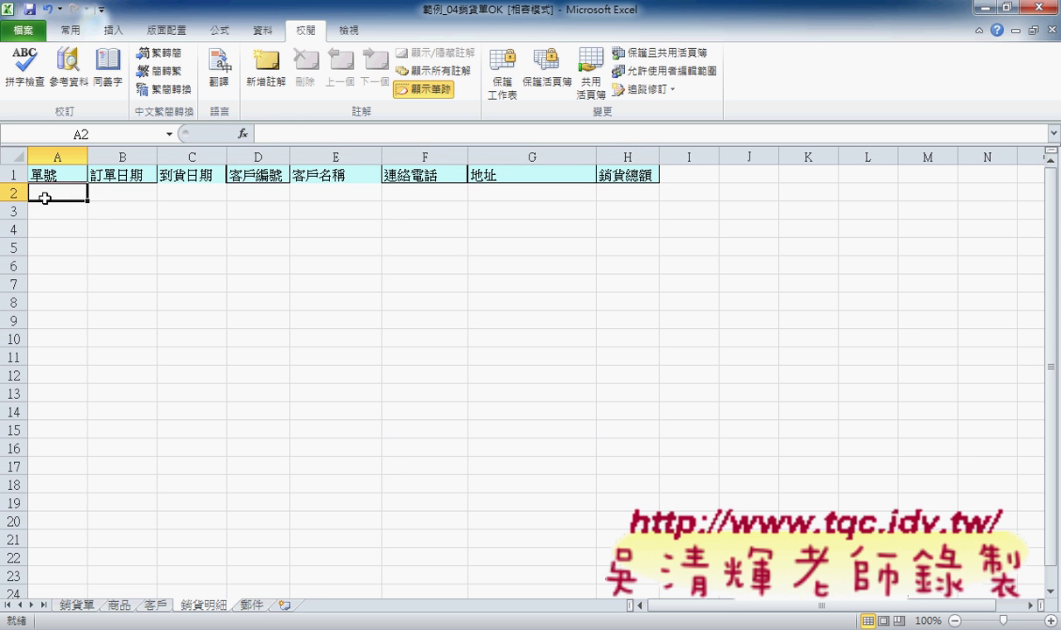
{"action": "left_click", "coordinate": [54, 175]}
- Confirm the sheet is empty with Ctrl+Down and Ctrl+Up, then box cell A2 in red ink
{"action": "key", "text": "ctrl+Down"}
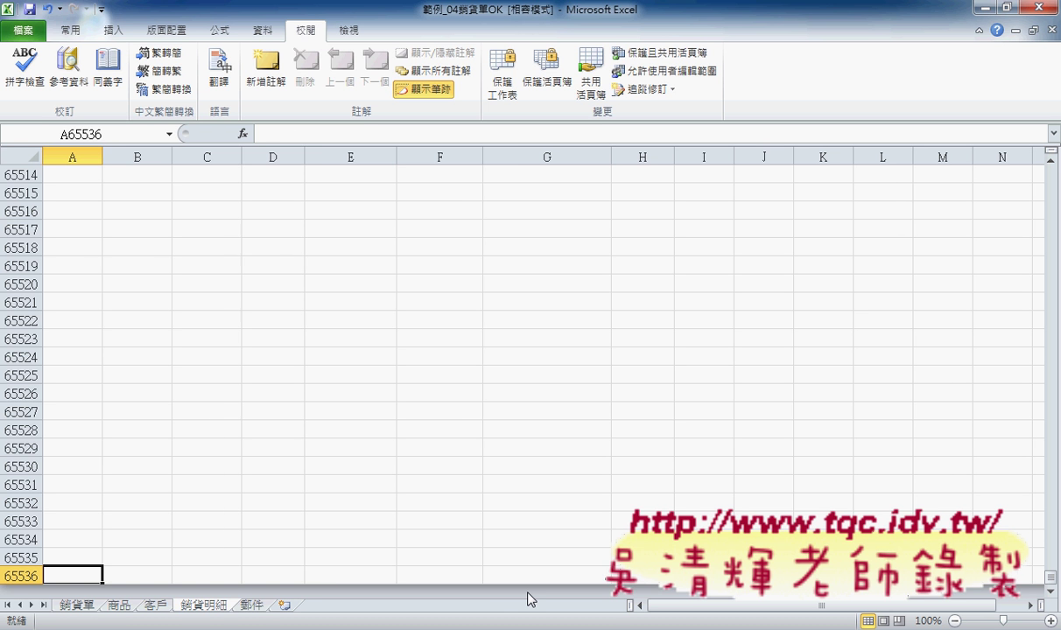
{"action": "key", "text": "ctrl+Up"}
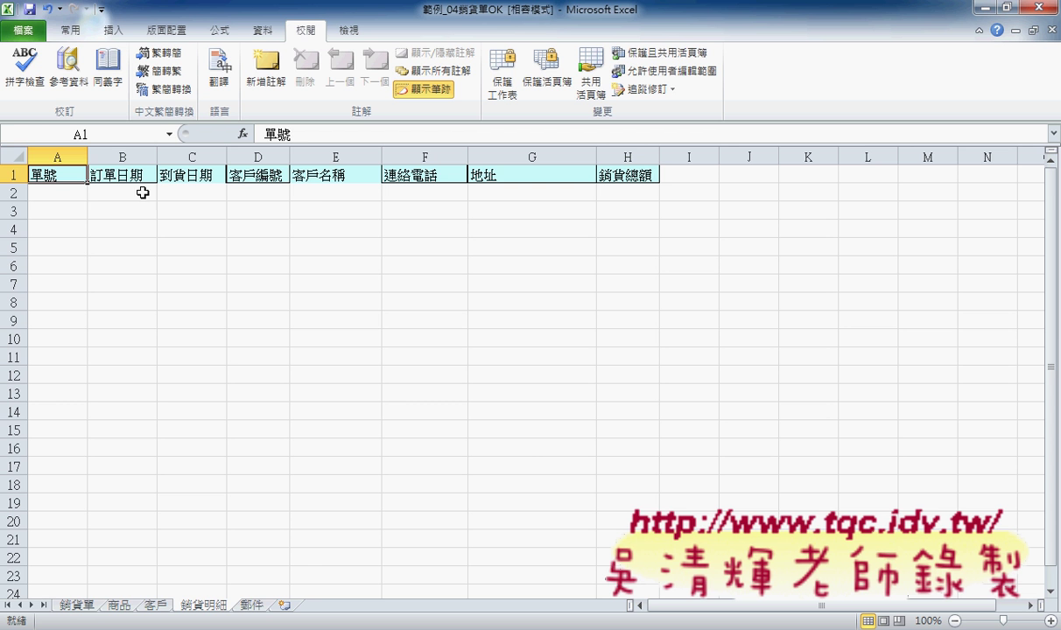
{"action": "left_click", "coordinate": [67, 195]}
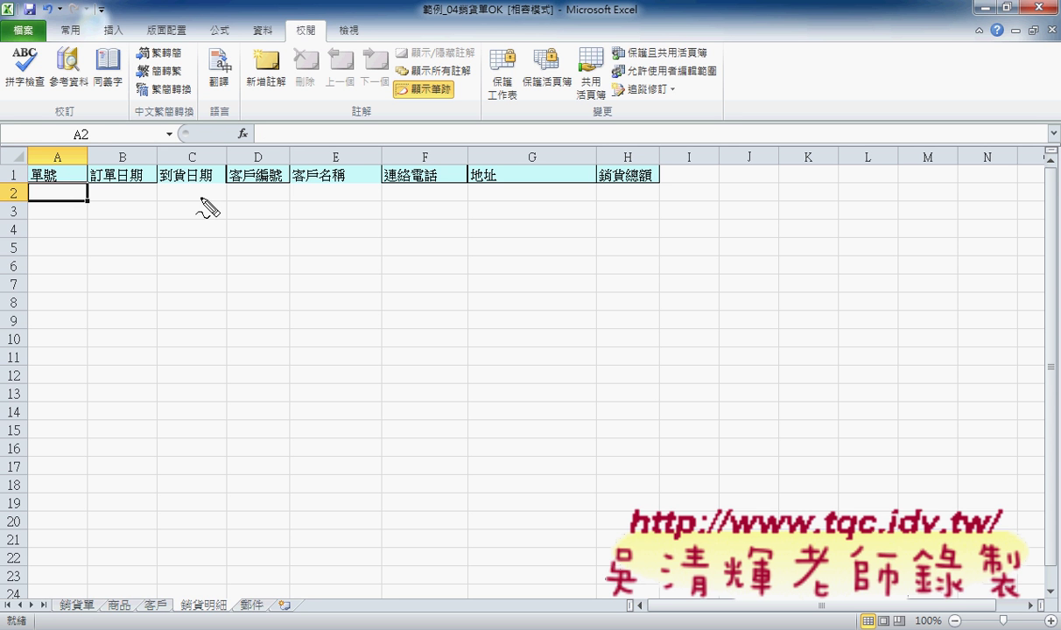
{"action": "mouse_move", "coordinate": [85, 200]}
{"action": "left_mouse_down"}
{"action": "mouse_move", "coordinate": [29, 201]}
{"action": "mouse_move", "coordinate": [85, 197]}
{"action": "left_mouse_up"}
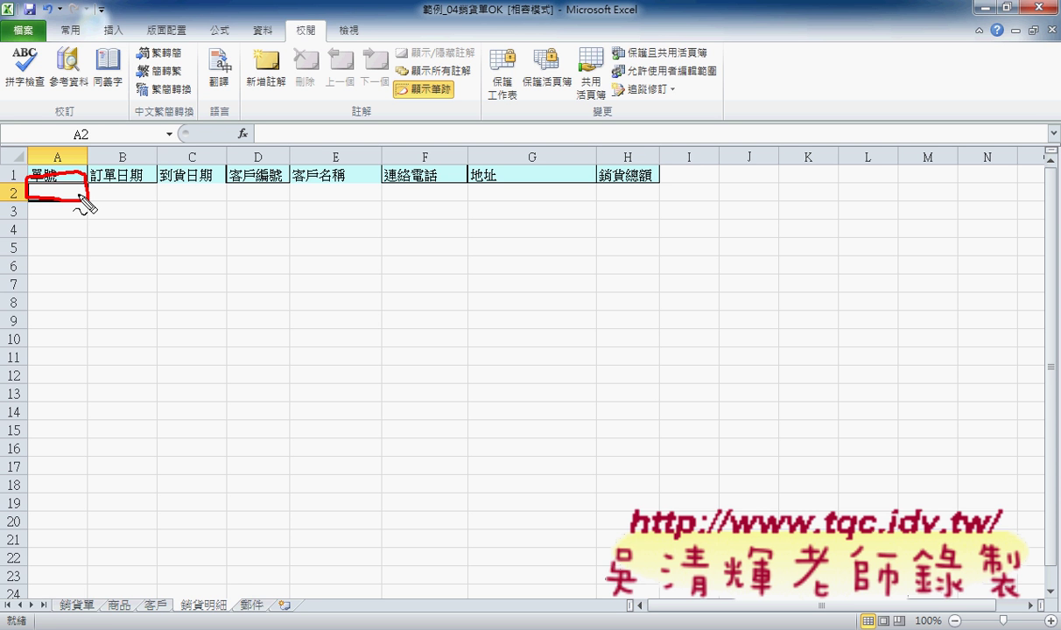
- Mark the 銷貨明細 tab and row 2 in red ink, then clear the ink
{"action": "mouse_move", "coordinate": [225, 610]}
{"action": "left_mouse_down"}
{"action": "mouse_move", "coordinate": [177, 600]}
{"action": "mouse_move", "coordinate": [229, 614]}
{"action": "left_mouse_up"}
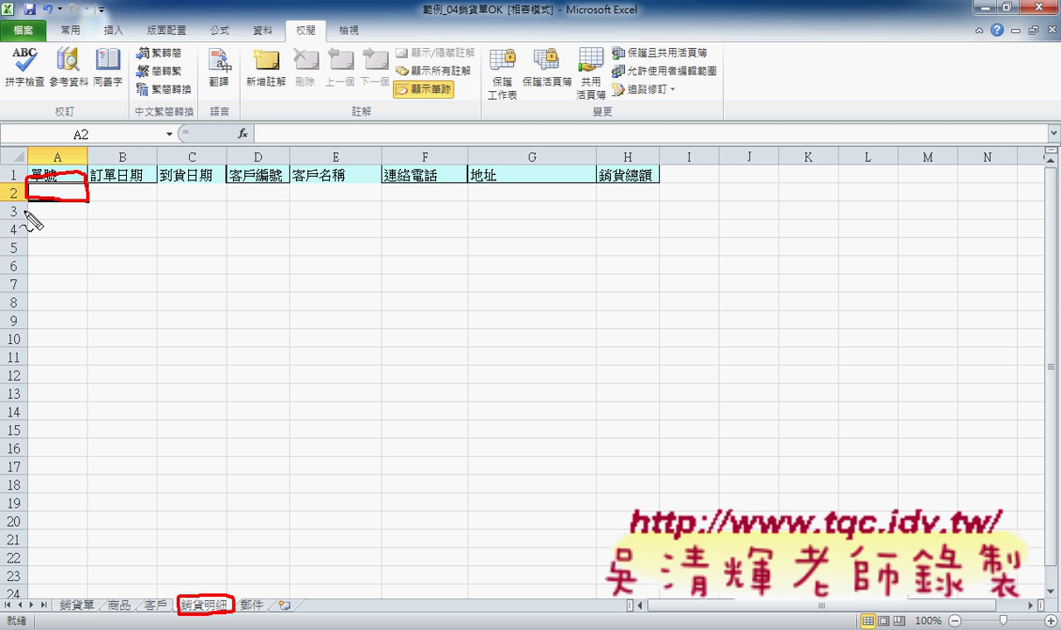
{"action": "left_click_drag", "start_coordinate": [20, 207], "coordinate": [26, 186]}
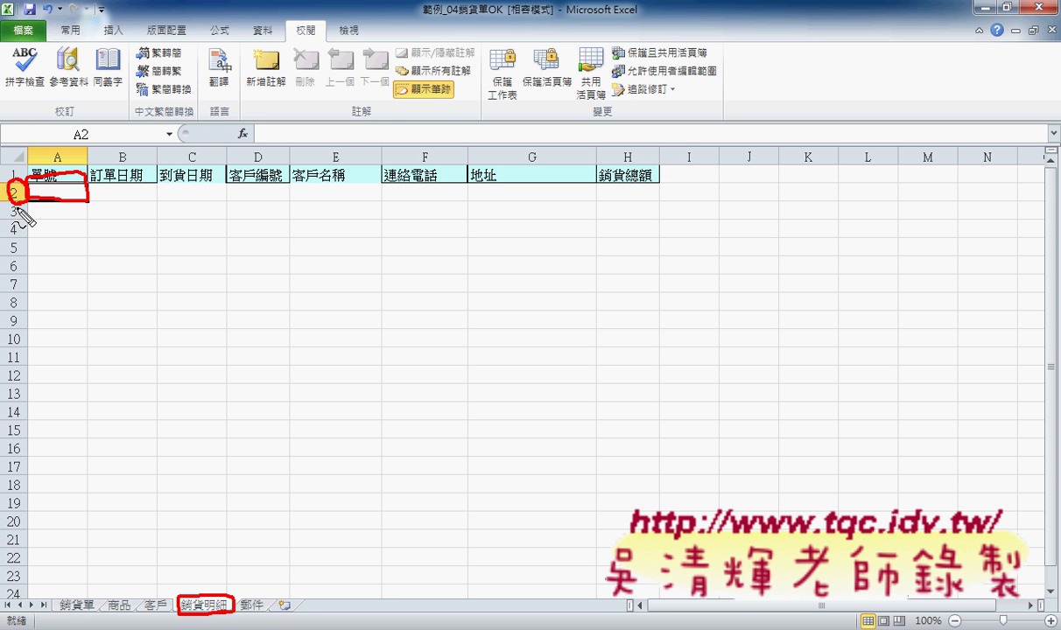
{"action": "key", "text": "Escape"}
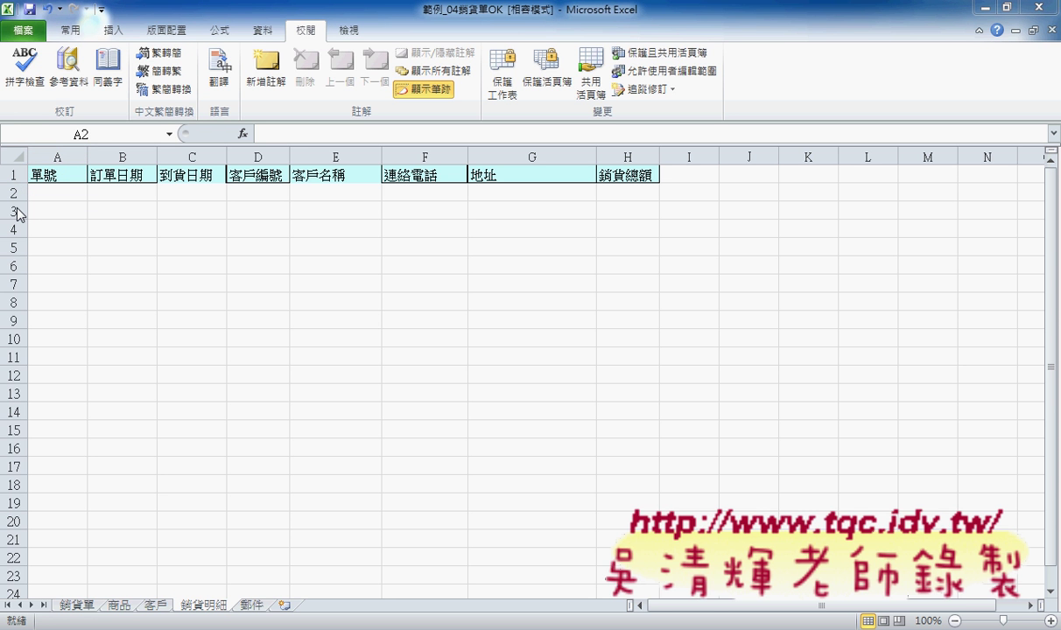
- Paste the order records into A2 and return to the 銷貨單 form
{"action": "left_click", "coordinate": [57, 196]}
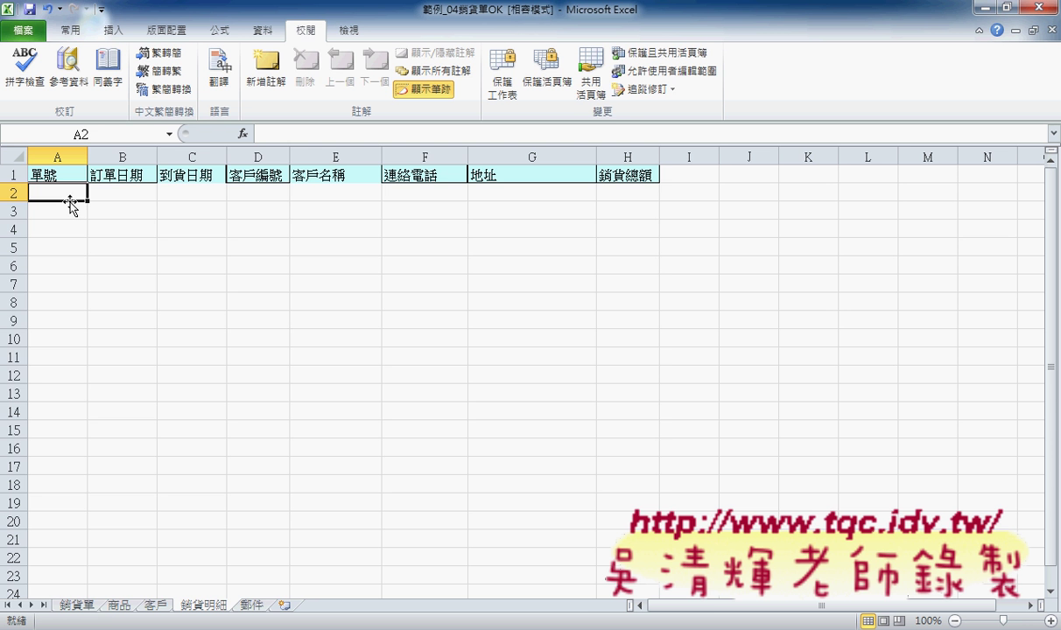
{"action": "key", "text": "ctrl+v"}
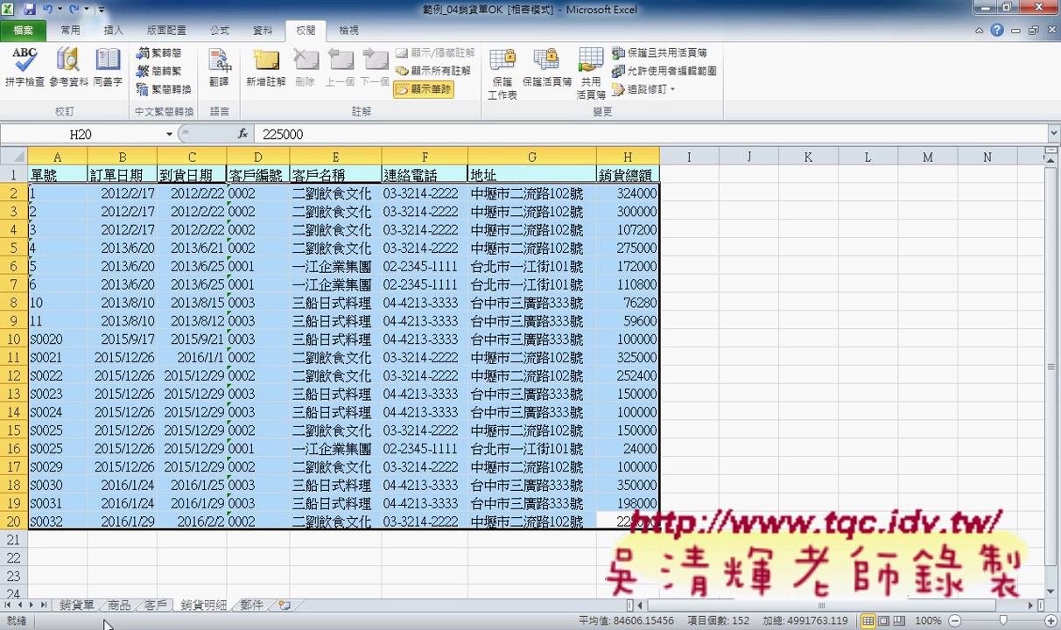
{"action": "left_click", "coordinate": [79, 606]}
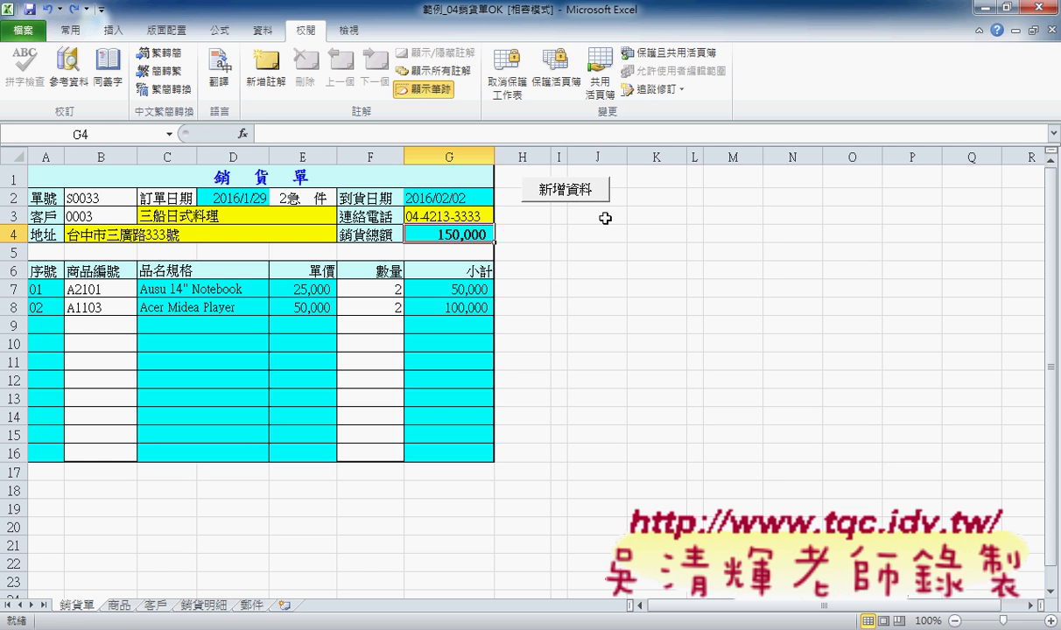
- Open the 新增資料 button's assigned macro in the VBA editor via 指定巨集 and 編輯
{"action": "right_click", "coordinate": [561, 194]}
{"action": "left_click", "coordinate": [619, 334]}
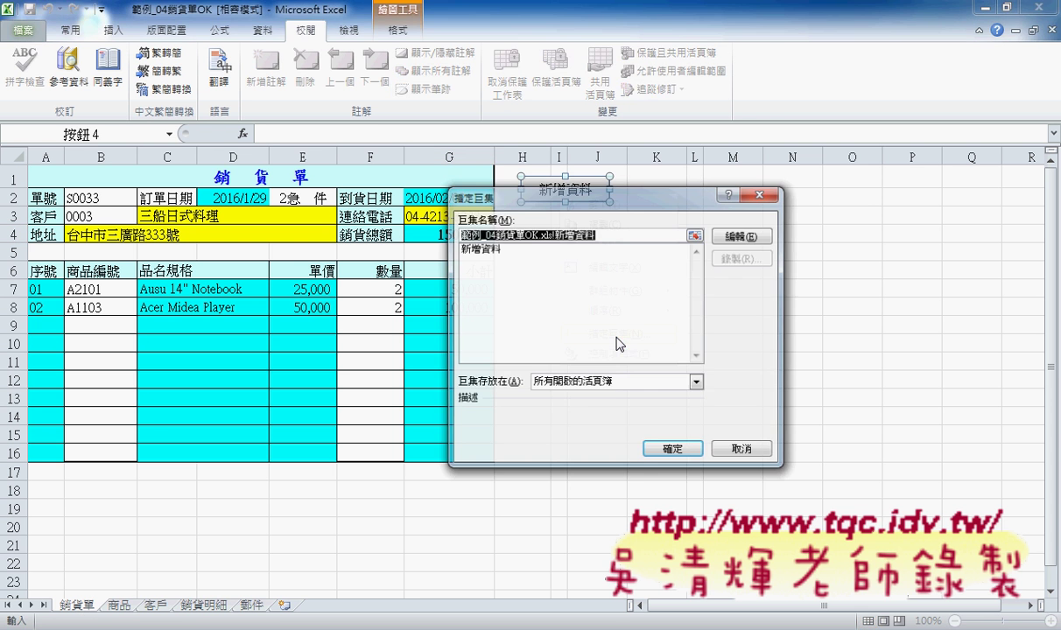
{"action": "left_click", "coordinate": [742, 236]}
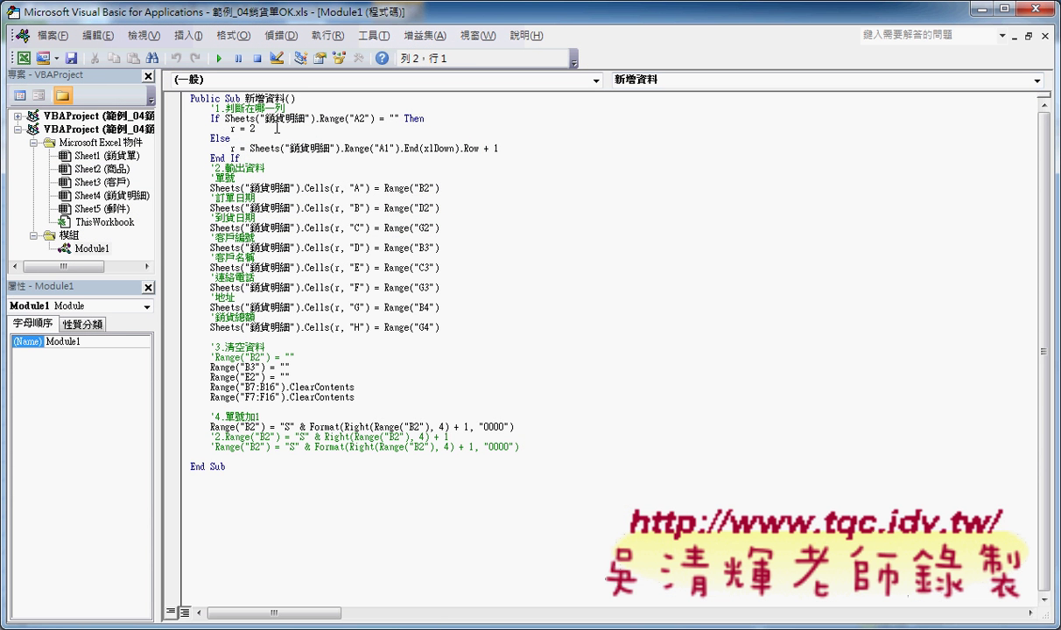
- Set the code font size to 16 on the 撰寫風格 page of Tools > Options
{"action": "left_click", "coordinate": [355, 40]}
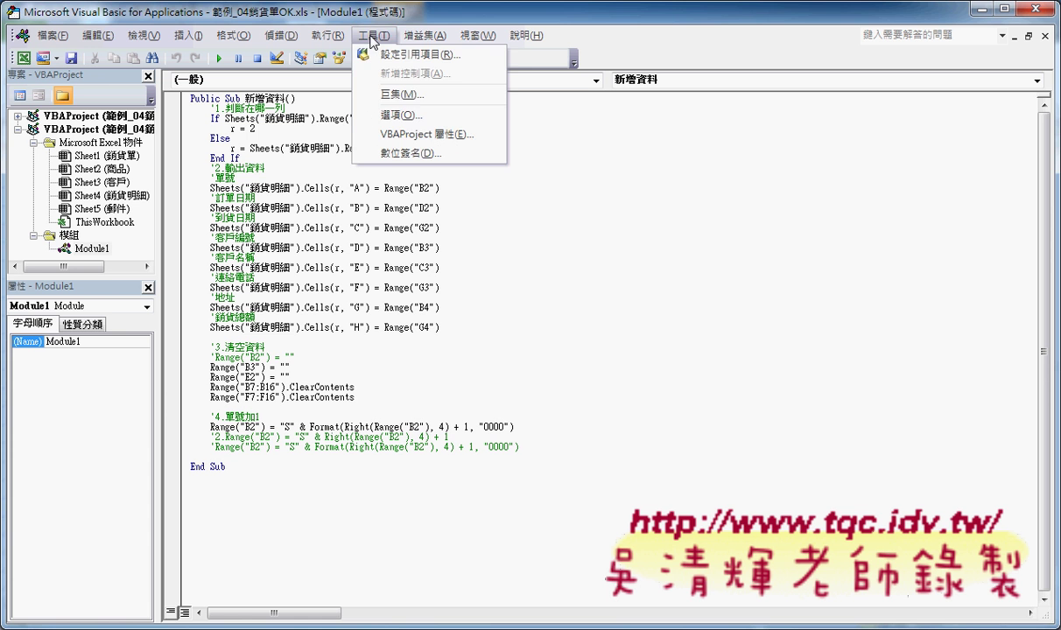
{"action": "left_click", "coordinate": [426, 116]}
{"action": "left_click", "coordinate": [433, 153]}
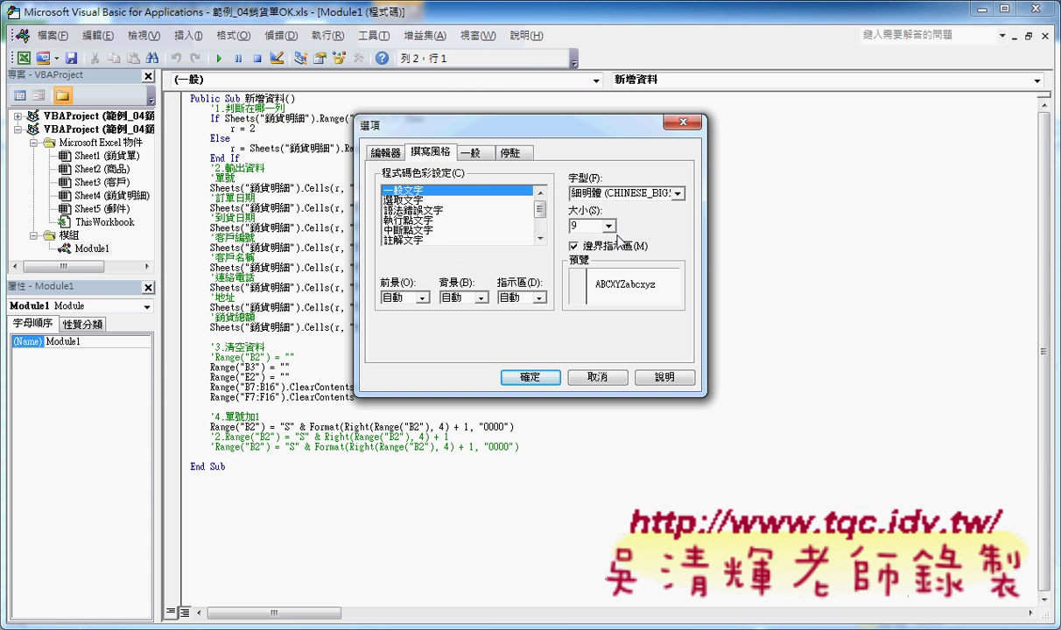
{"action": "left_click", "coordinate": [585, 226]}
{"action": "left_click", "coordinate": [584, 281]}
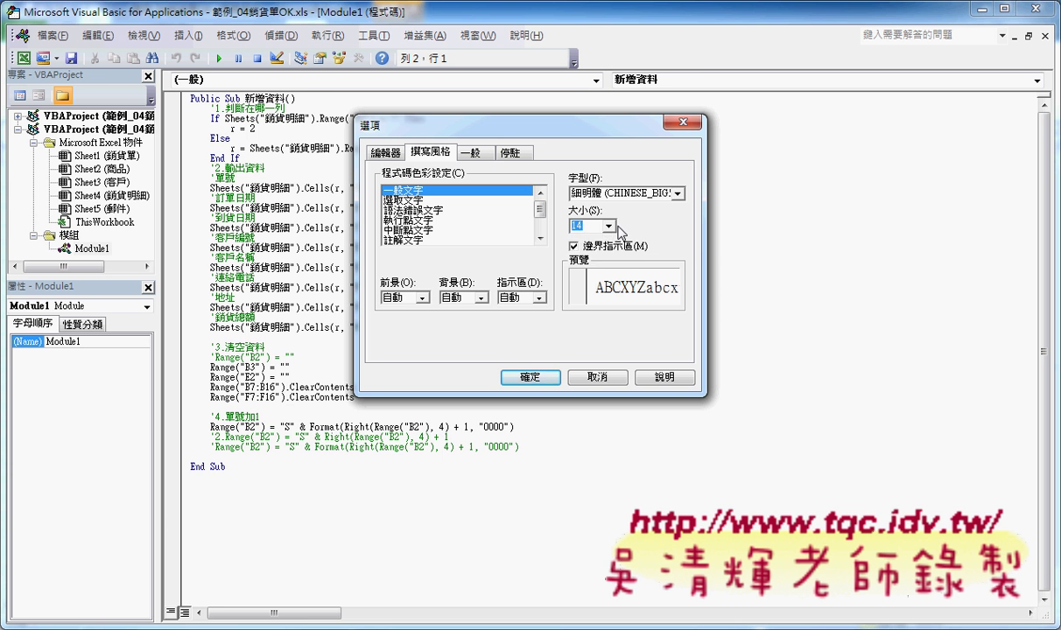
{"action": "left_click", "coordinate": [588, 225]}
{"action": "left_click", "coordinate": [581, 260]}
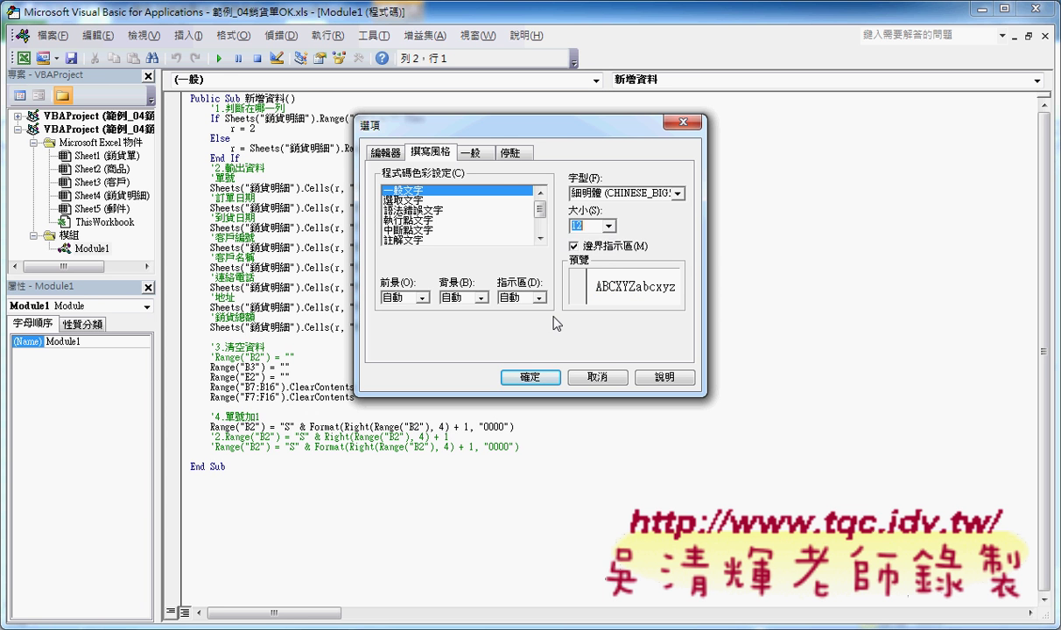
{"action": "left_click", "coordinate": [530, 376]}
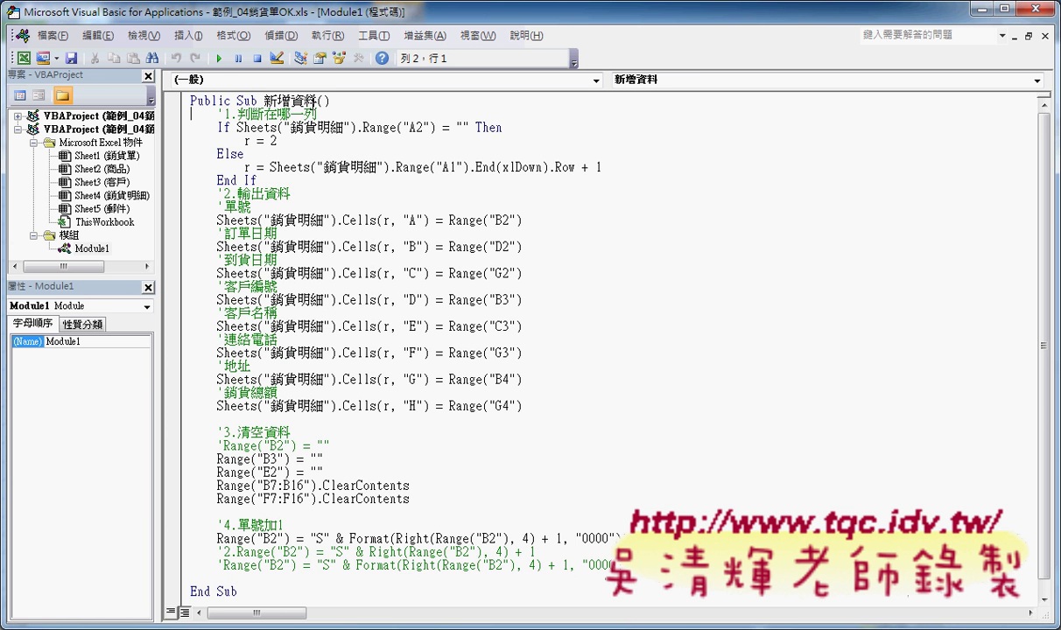
- Focus Module1 and highlight the macro name 新增資料 in its Sub line
{"action": "left_click", "coordinate": [79, 249]}
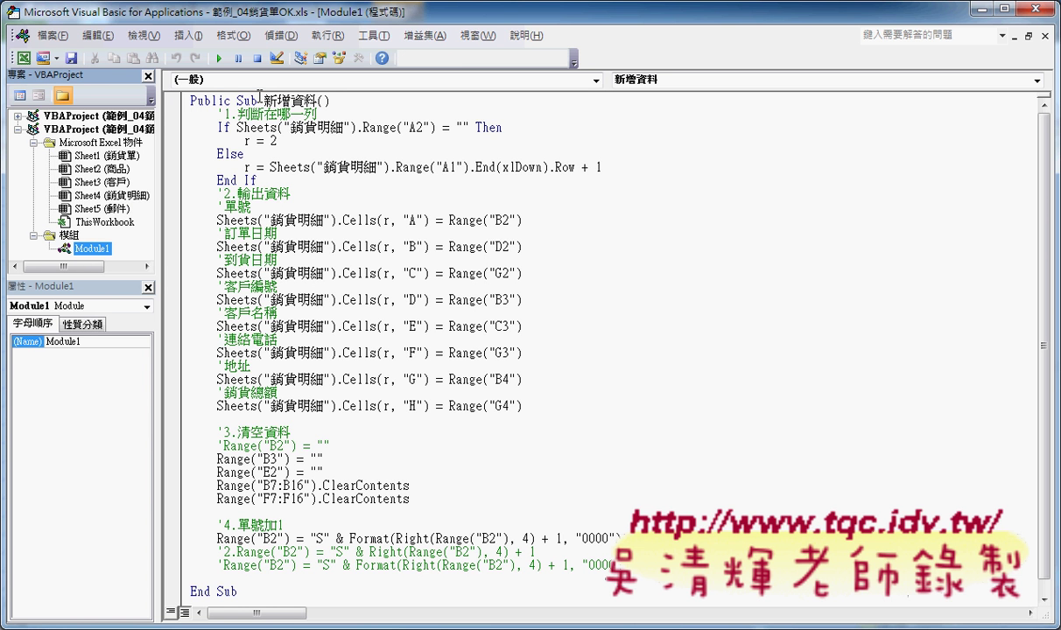
{"action": "left_click", "coordinate": [188, 35]}
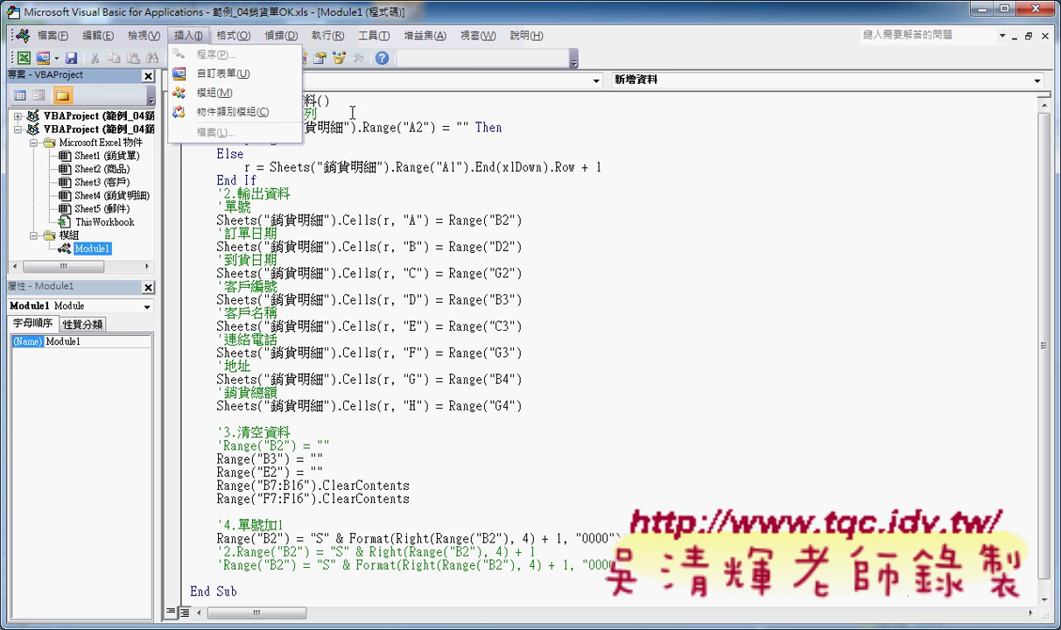
{"action": "left_click", "coordinate": [333, 100]}
{"action": "left_click", "coordinate": [262, 99]}
{"action": "left_click_drag", "start_coordinate": [263, 98], "coordinate": [318, 101]}
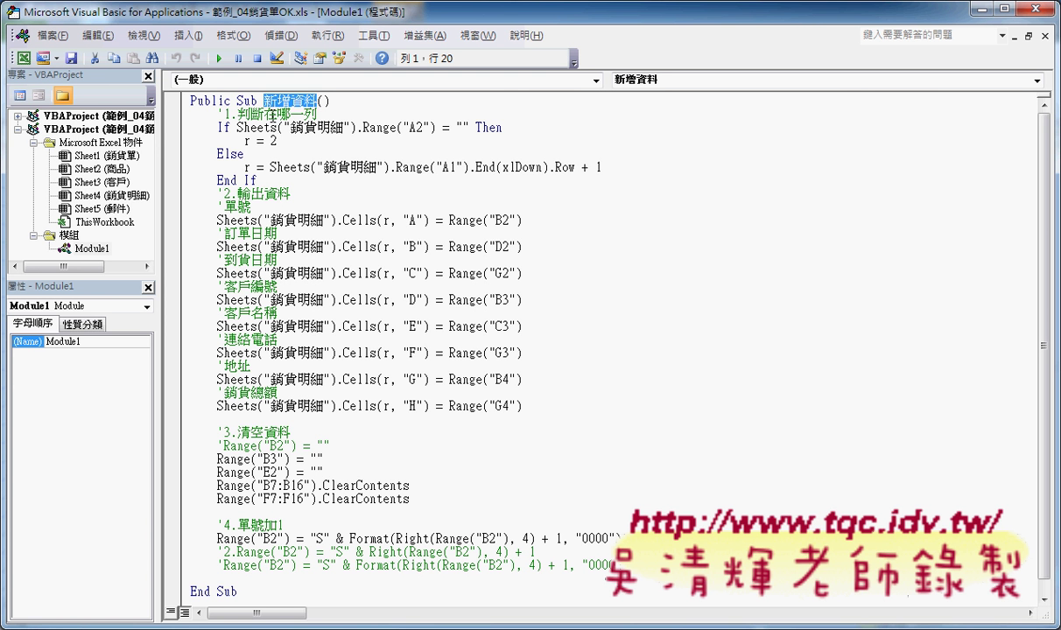
- Highlight comments 判斷在哪一列, 輸出資料, 清空資料 and 單號加1, then place the editor over Excel
{"action": "left_click", "coordinate": [258, 112]}
{"action": "left_click", "coordinate": [272, 112]}
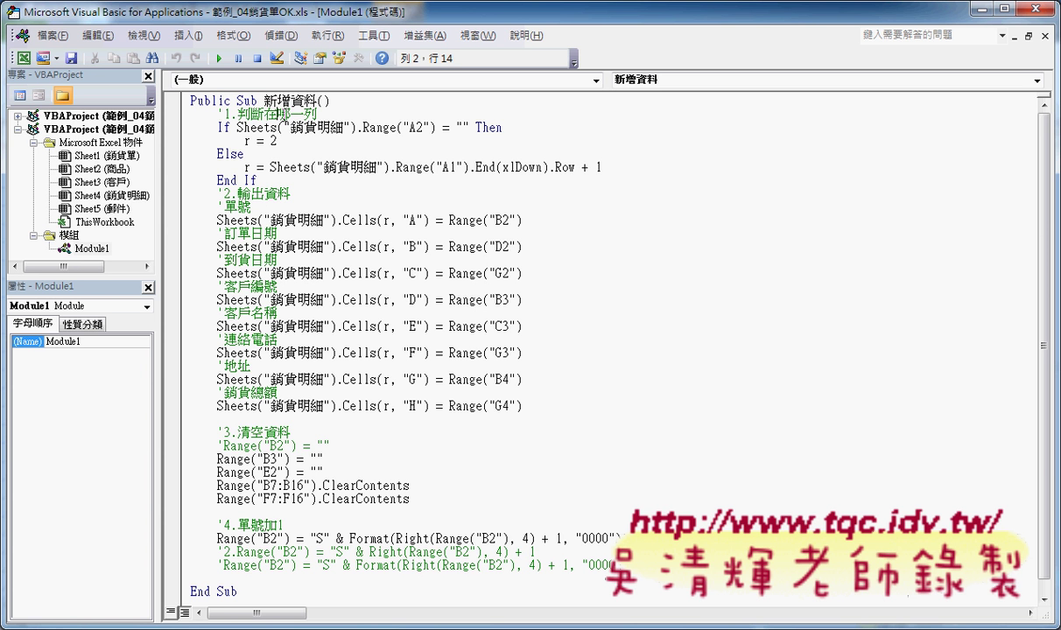
{"action": "left_click_drag", "start_coordinate": [331, 114], "coordinate": [237, 112]}
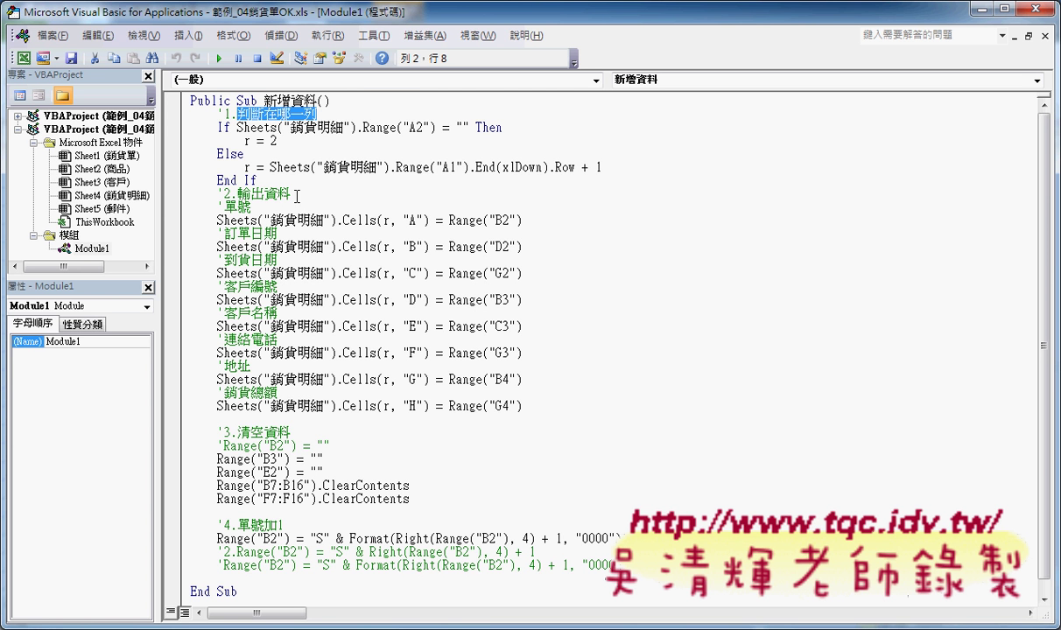
{"action": "left_click_drag", "start_coordinate": [290, 194], "coordinate": [234, 194]}
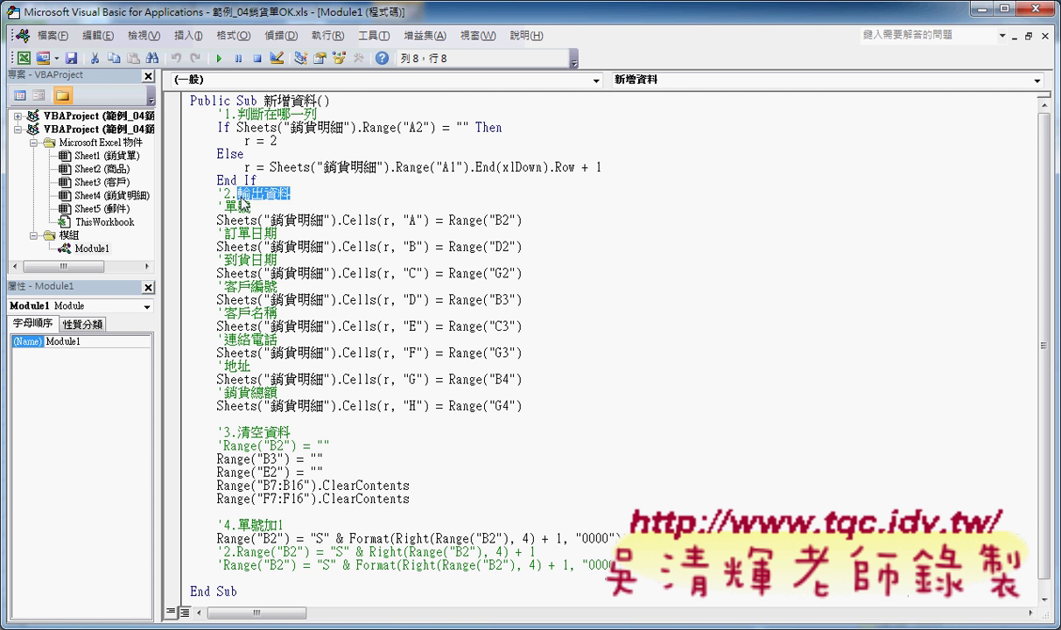
{"action": "left_click_drag", "start_coordinate": [237, 431], "coordinate": [291, 431]}
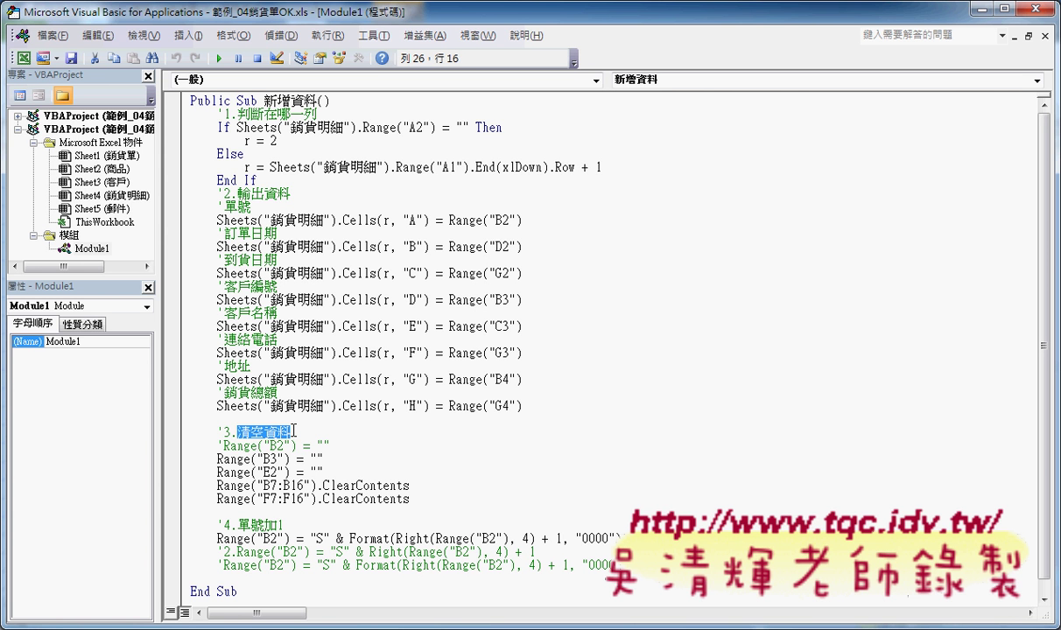
{"action": "double_click", "coordinate": [243, 526]}
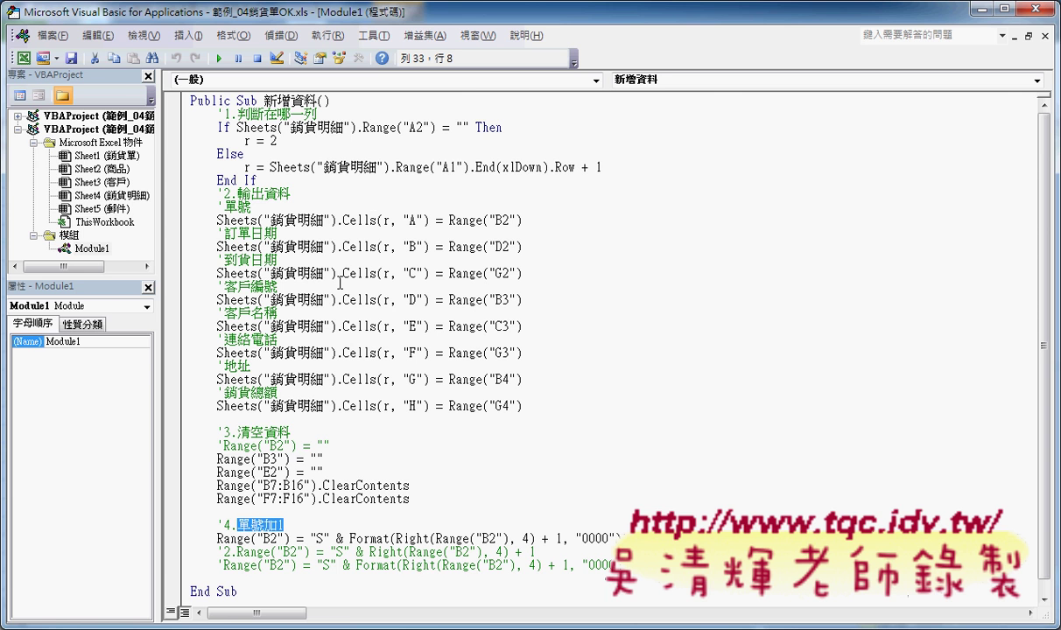
{"action": "mouse_move", "coordinate": [12, 10]}
{"action": "left_mouse_down"}
{"action": "mouse_move", "coordinate": [375, 63]}
{"action": "mouse_move", "coordinate": [410, 11]}
{"action": "left_mouse_up"}
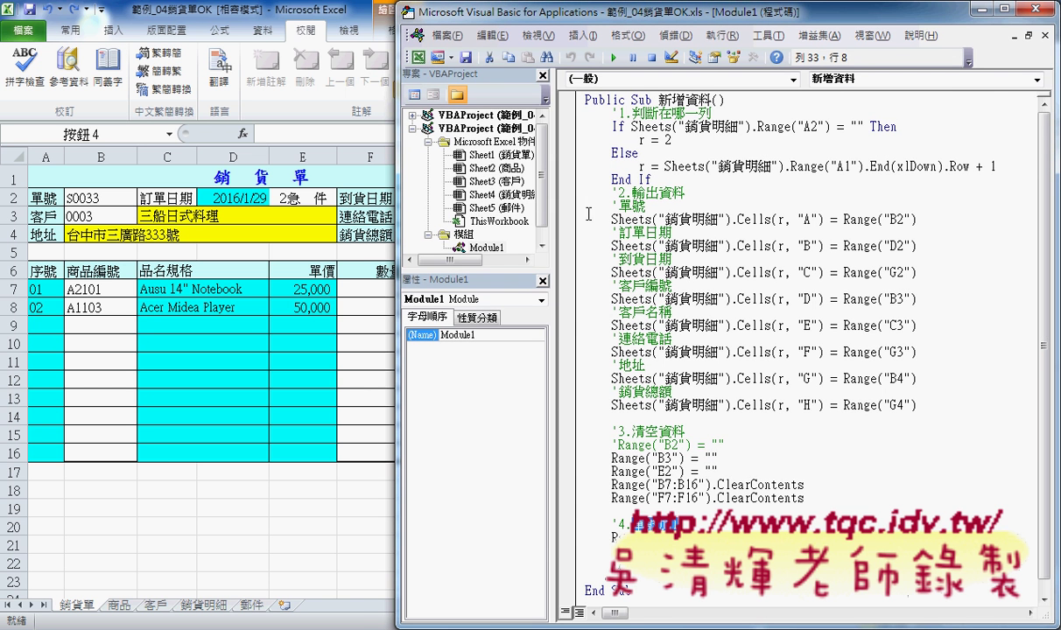
- Narrow the Project pane, lower the editor window, and draw an arrow from 銷貨單 to 銷貨明細
{"action": "left_click_drag", "start_coordinate": [532, 201], "coordinate": [495, 201]}
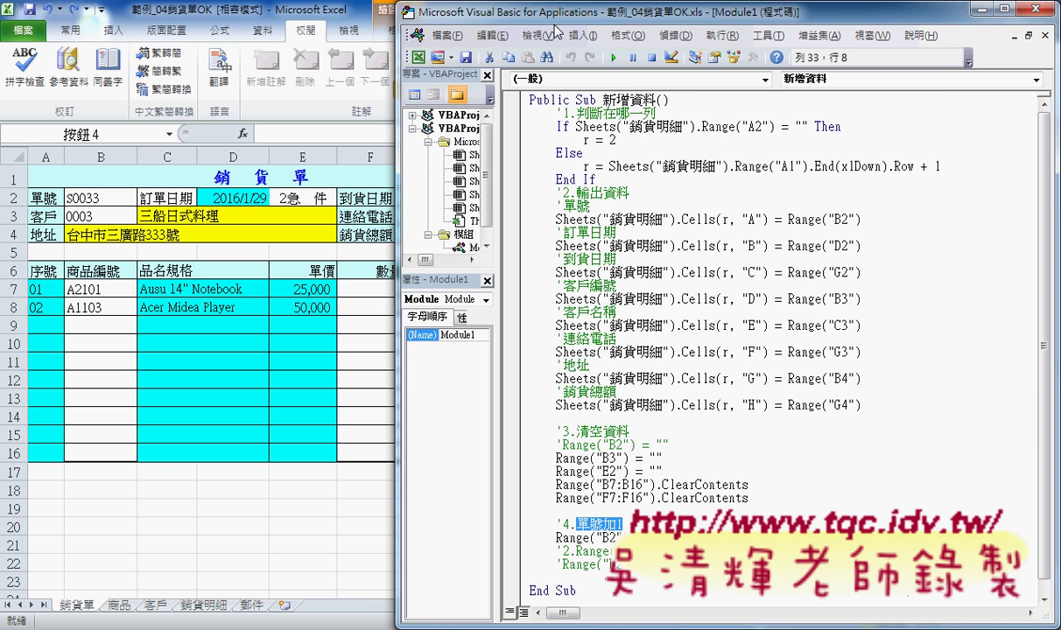
{"action": "left_click_drag", "start_coordinate": [549, 16], "coordinate": [531, 227]}
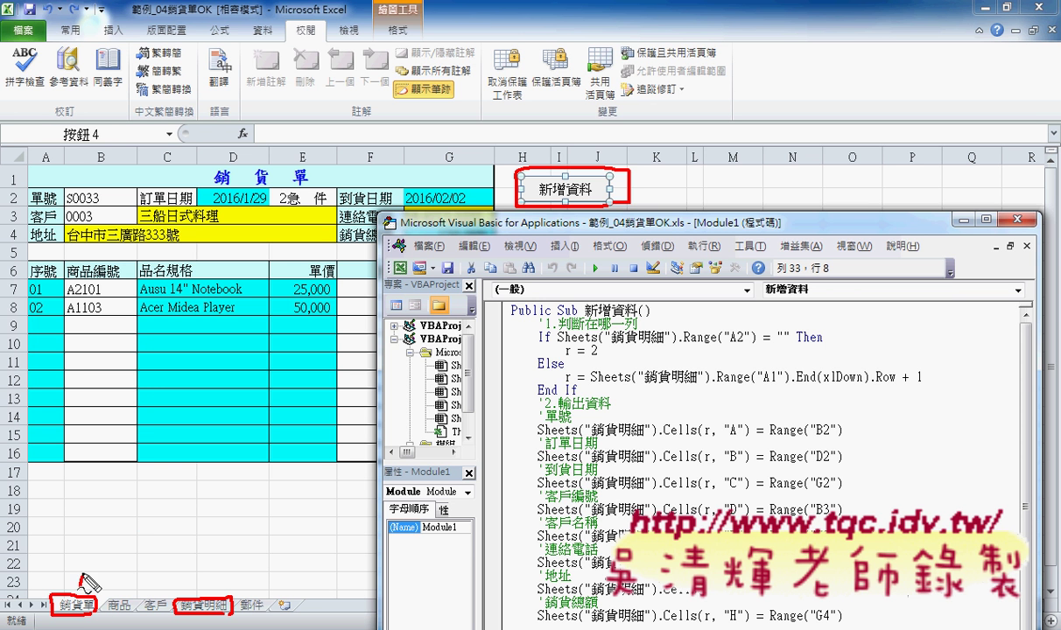
{"action": "left_click_drag", "start_coordinate": [79, 586], "coordinate": [224, 569]}
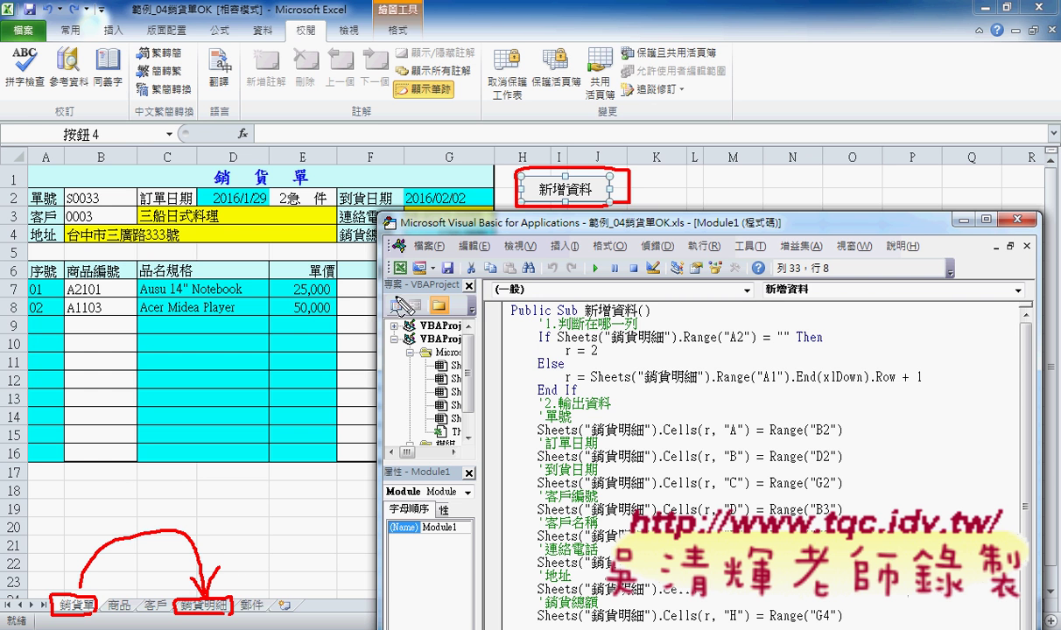
- Underline the If Range("A2") test in the code in red, then erase the ink
{"action": "left_click_drag", "start_coordinate": [540, 345], "coordinate": [554, 347]}
{"action": "left_click_drag", "start_coordinate": [690, 345], "coordinate": [793, 346]}
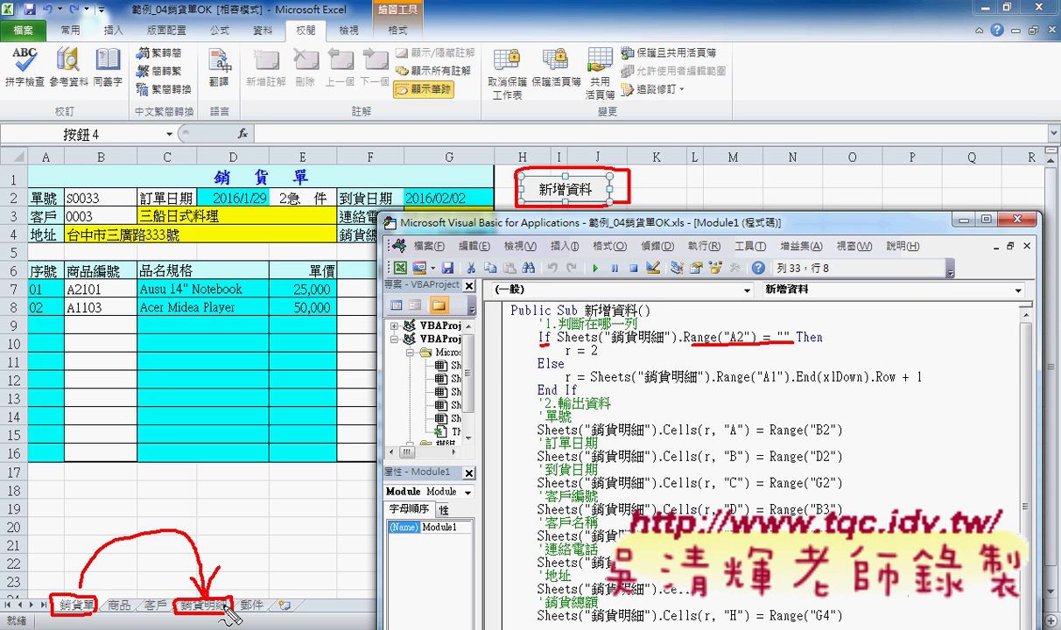
{"action": "key", "text": "Escape"}
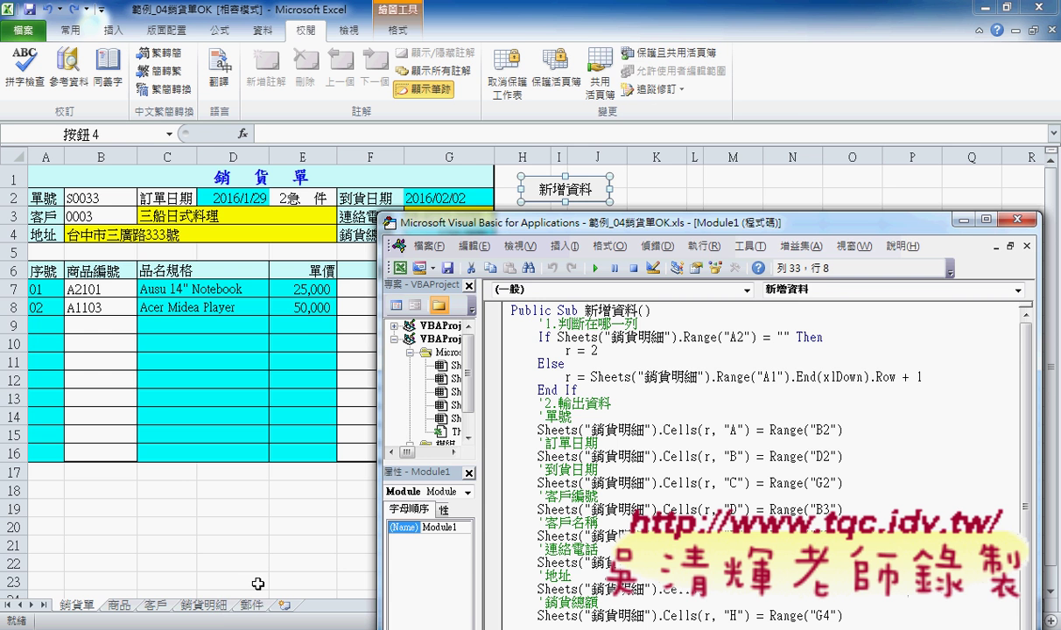
- Delete the order records in A2:H20 on the 銷貨明細 sheet, leaving only the header row
{"action": "left_click", "coordinate": [209, 607]}
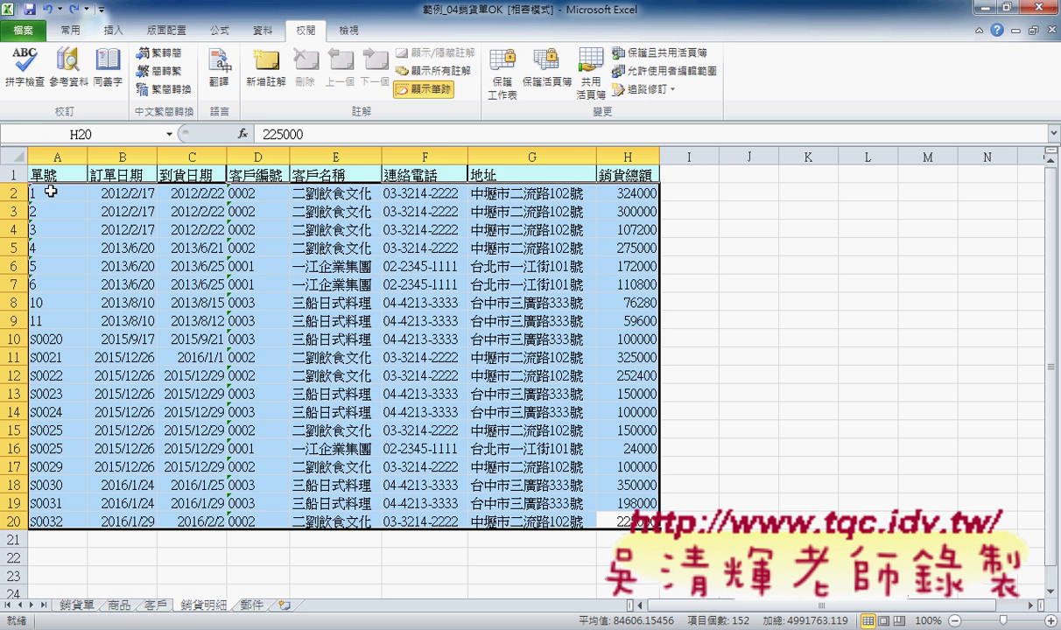
{"action": "mouse_move", "coordinate": [47, 187]}
{"action": "left_mouse_down"}
{"action": "mouse_move", "coordinate": [241, 447]}
{"action": "mouse_move", "coordinate": [628, 493]}
{"action": "left_mouse_up"}
{"action": "key", "text": "Delete"}
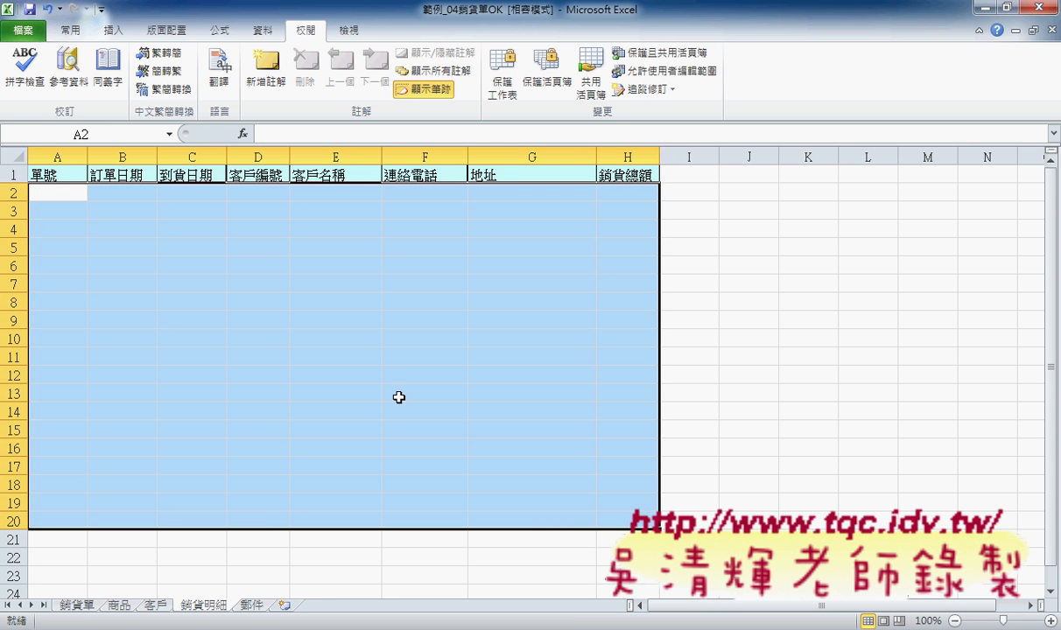
{"action": "left_click", "coordinate": [66, 193]}
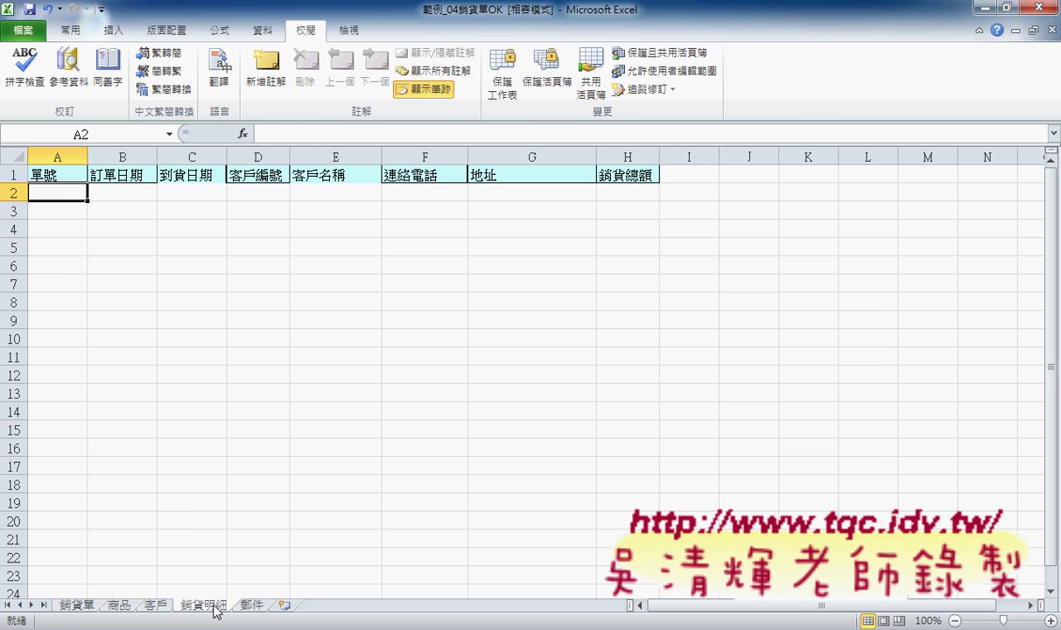
- Show the 銷貨單 form with the VBA editor on top, marking Sheets("銷貨明細").Range("A2") in the If line
{"action": "left_click", "coordinate": [70, 604]}
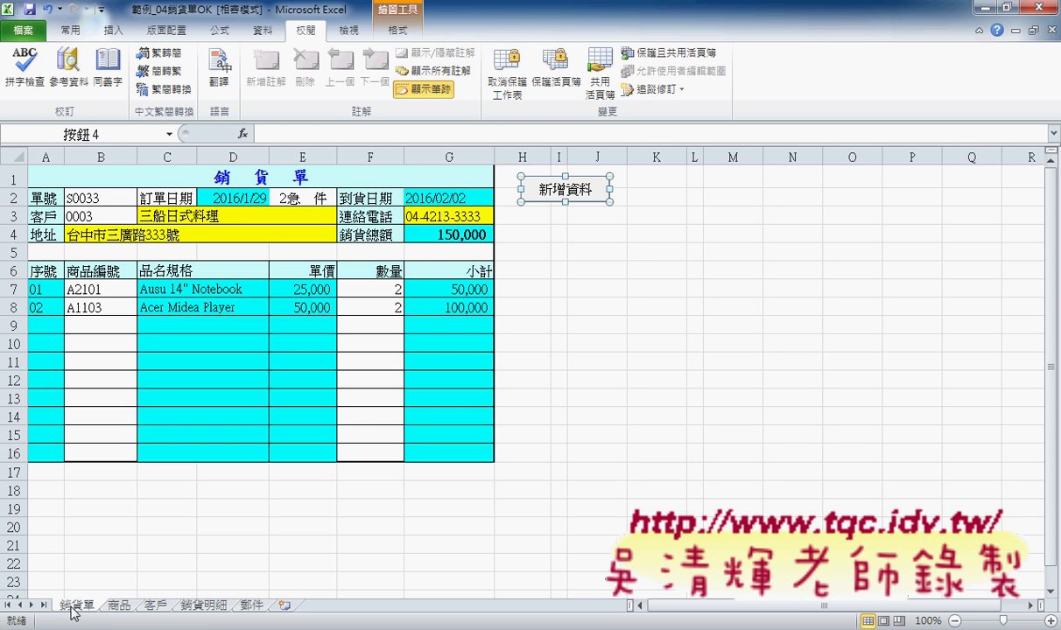
{"action": "left_click", "coordinate": [204, 605]}
{"action": "left_click", "coordinate": [70, 605]}
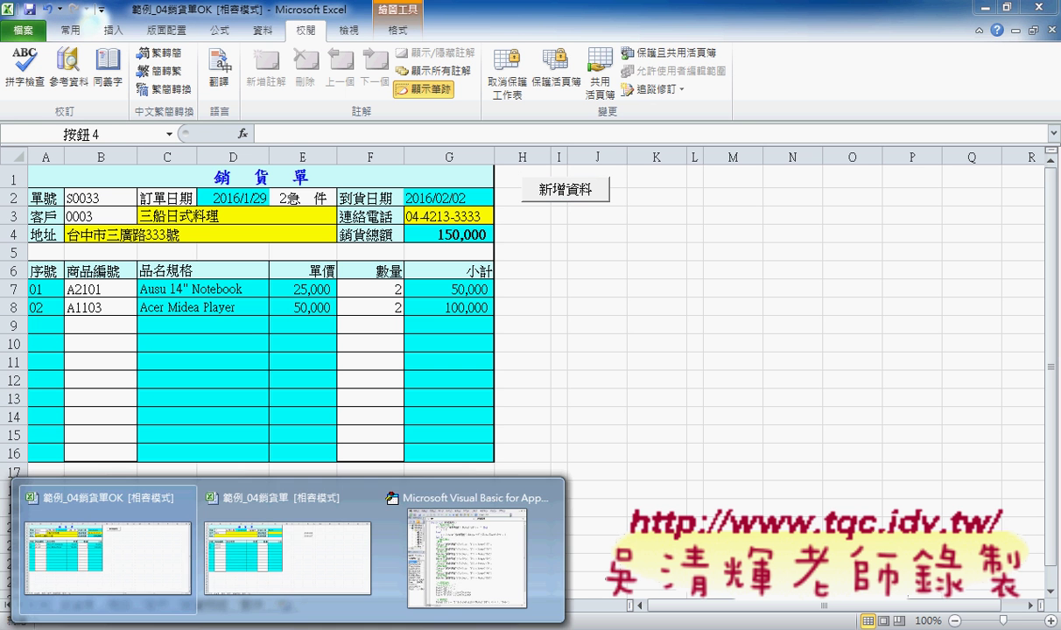
{"action": "left_click", "coordinate": [455, 516]}
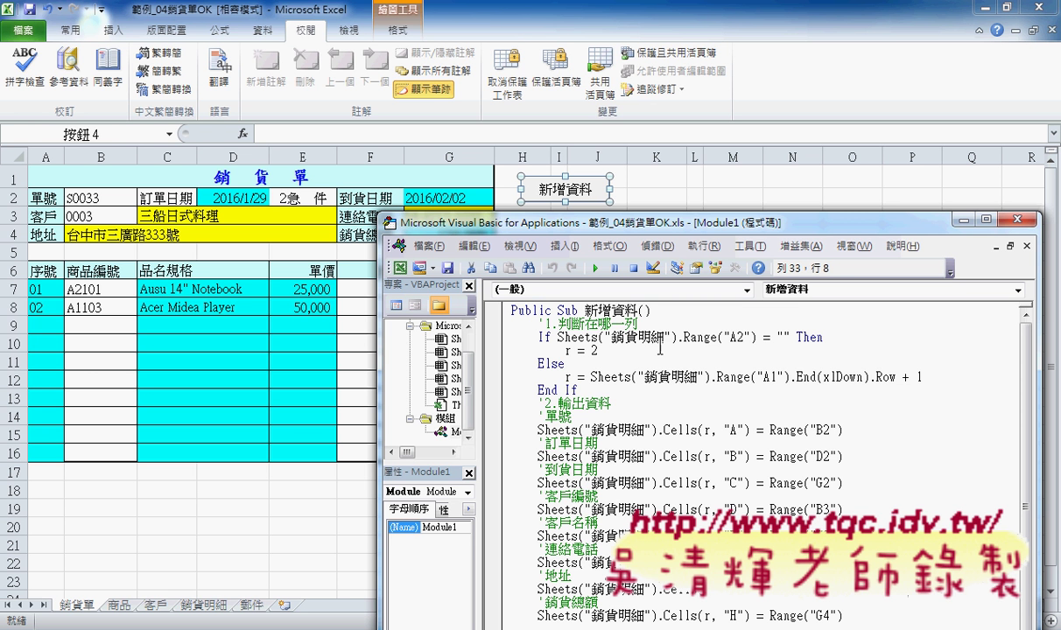
{"action": "left_click_drag", "start_coordinate": [683, 337], "coordinate": [756, 337]}
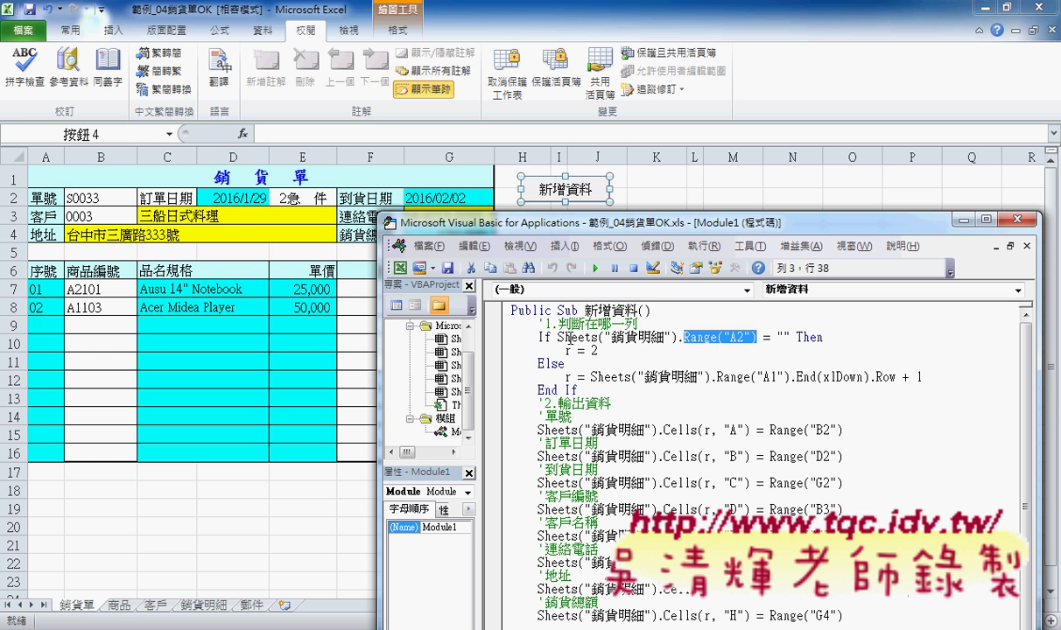
{"action": "left_click_drag", "start_coordinate": [558, 337], "coordinate": [683, 338]}
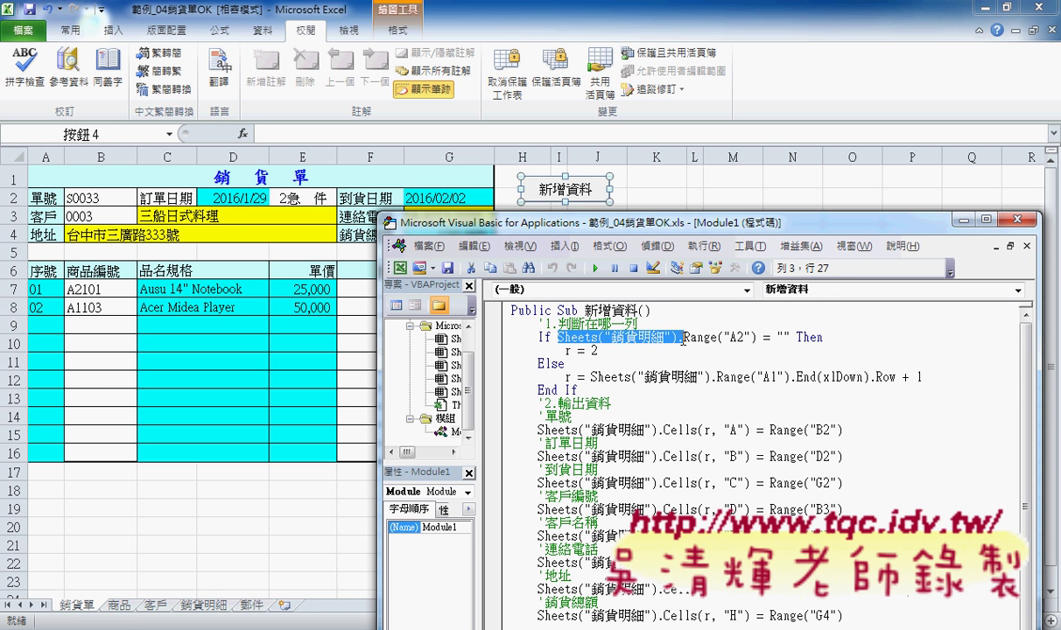